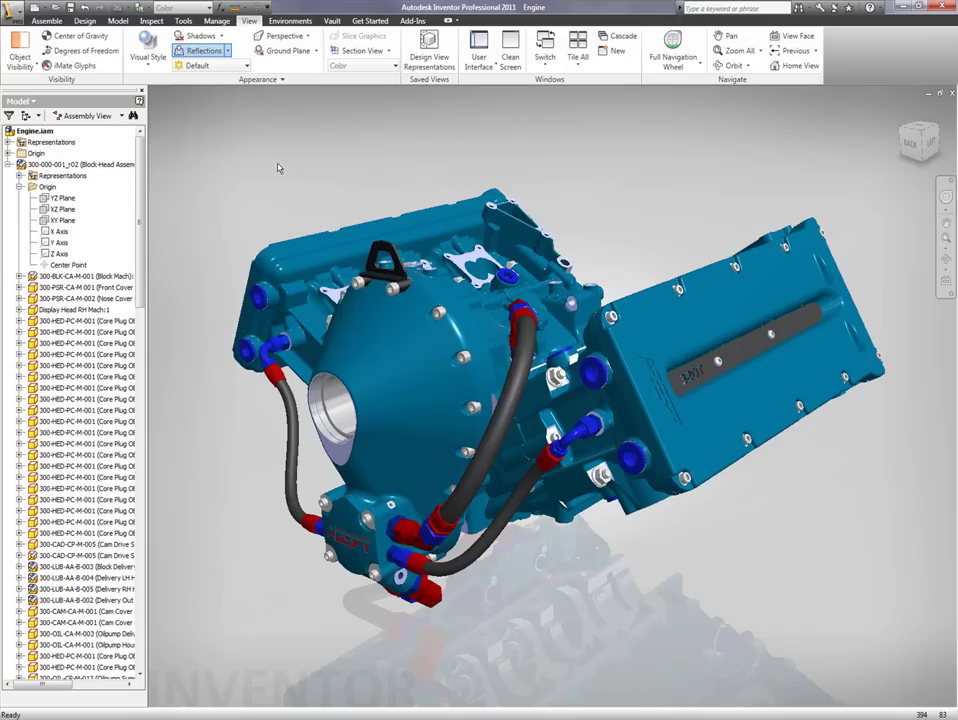
Set the engine assembly's visual style to Shaded and turn on ambient shadows
{"action": "mouse_move", "coordinate": [282, 178]}
{"action": "middle_mouse_down", "text": "shift"}
{"action": "mouse_move", "coordinate": [299, 177]}
{"action": "mouse_move", "coordinate": [269, 184]}
{"action": "mouse_move", "coordinate": [295, 175]}
{"action": "mouse_move", "coordinate": [289, 186]}
{"action": "middle_mouse_up", "text": "shift"}
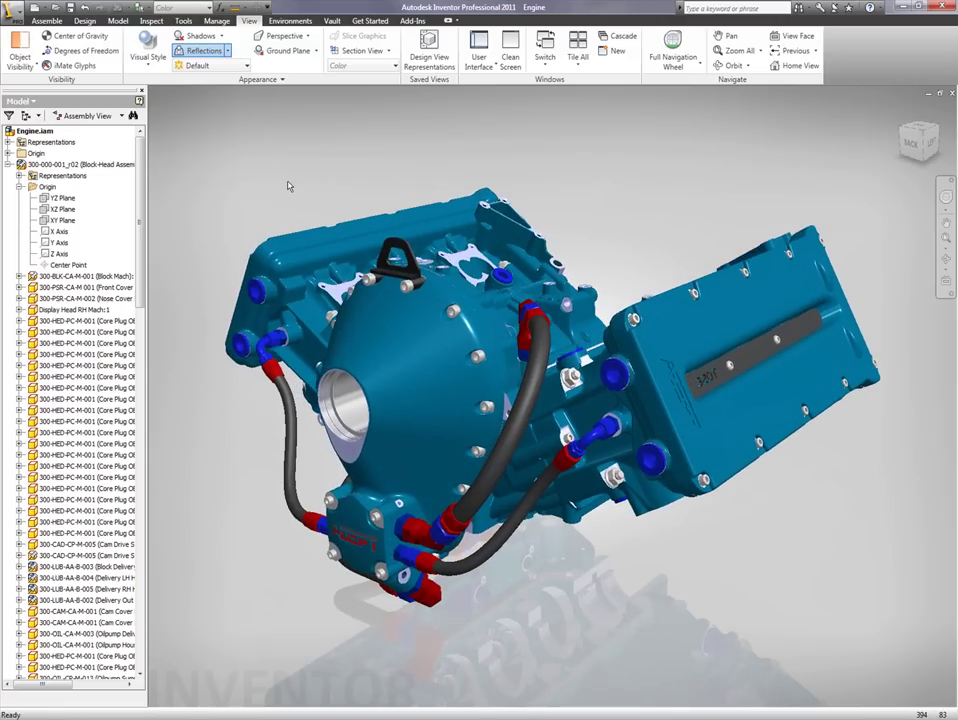
{"action": "left_click", "coordinate": [148, 56]}
{"action": "left_click", "coordinate": [165, 127]}
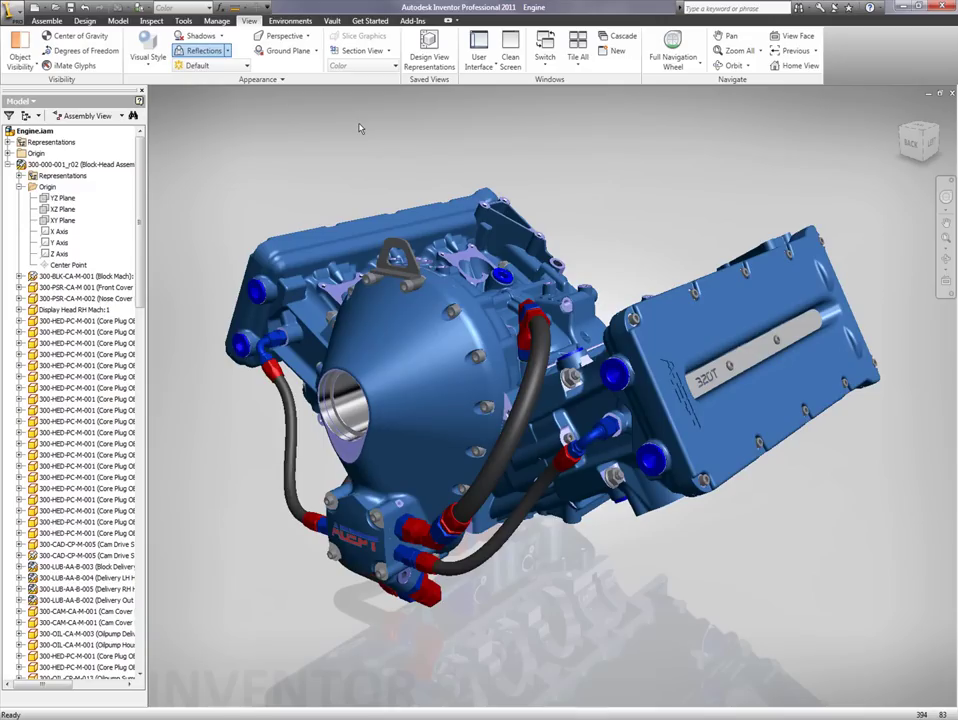
{"action": "left_click", "coordinate": [221, 35]}
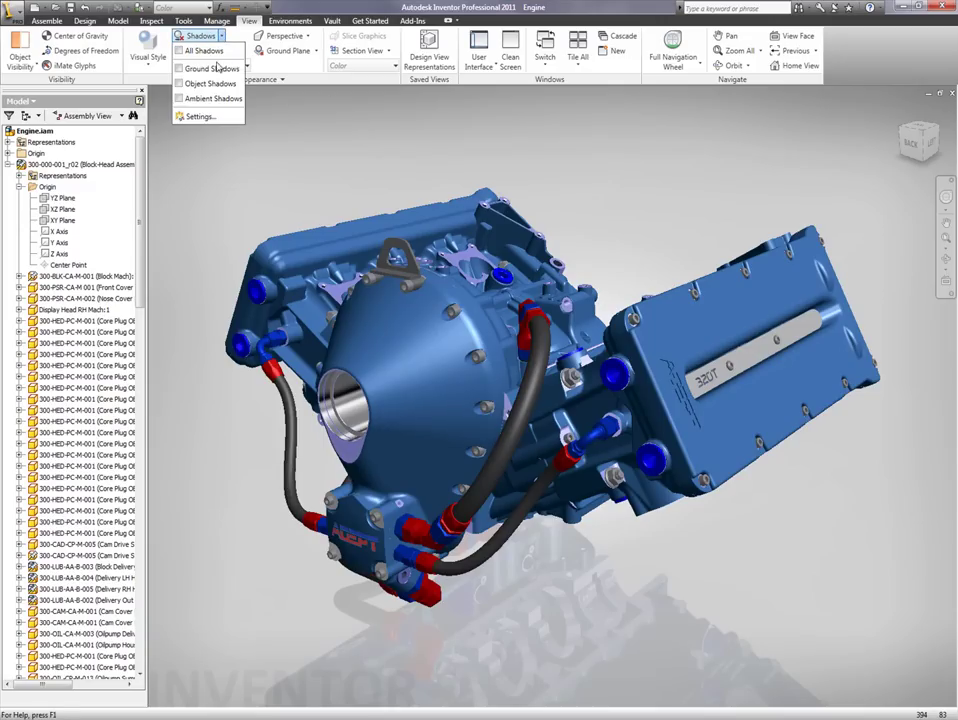
{"action": "left_click", "coordinate": [181, 99]}
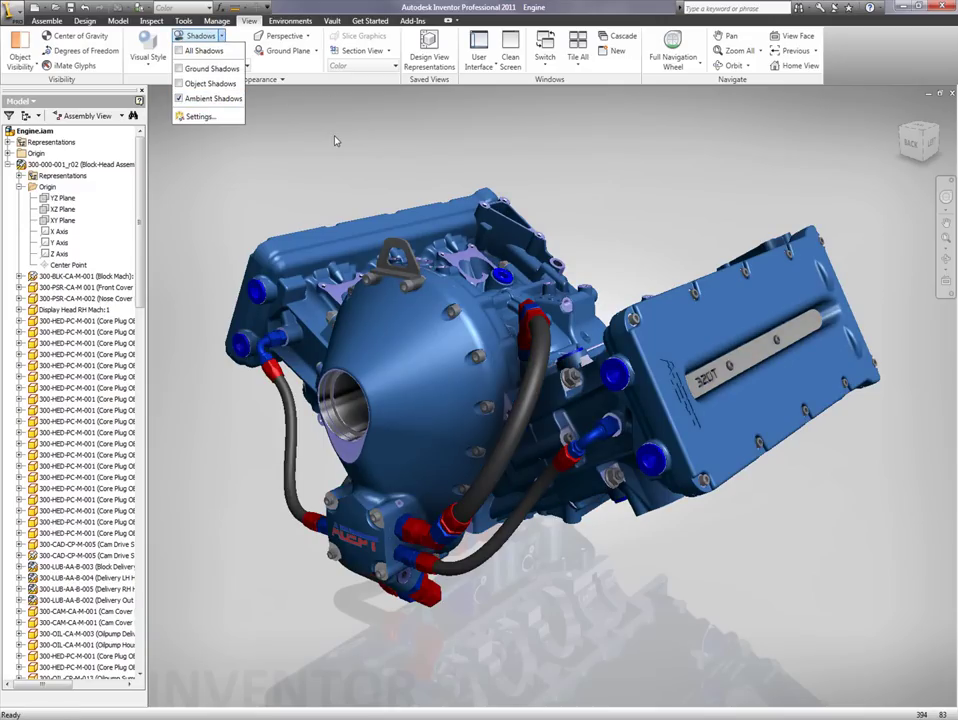
{"action": "left_click", "coordinate": [335, 141]}
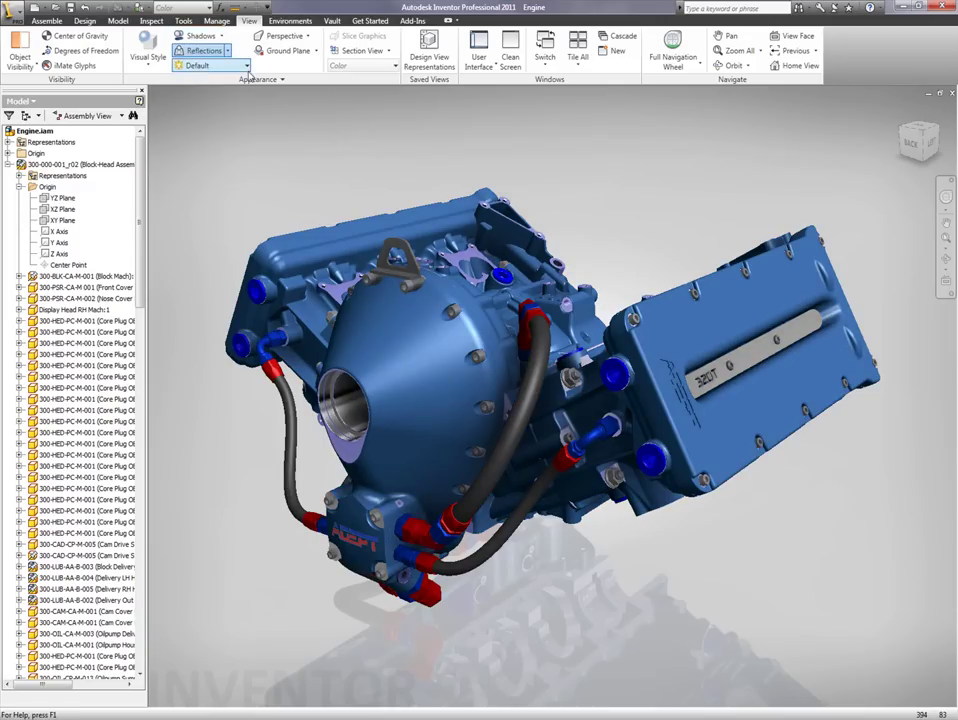
Reduce the ambient shadow level and shadow softness of the Default lighting style and close the style editor
{"action": "left_click", "coordinate": [218, 35]}
{"action": "left_click", "coordinate": [200, 117]}
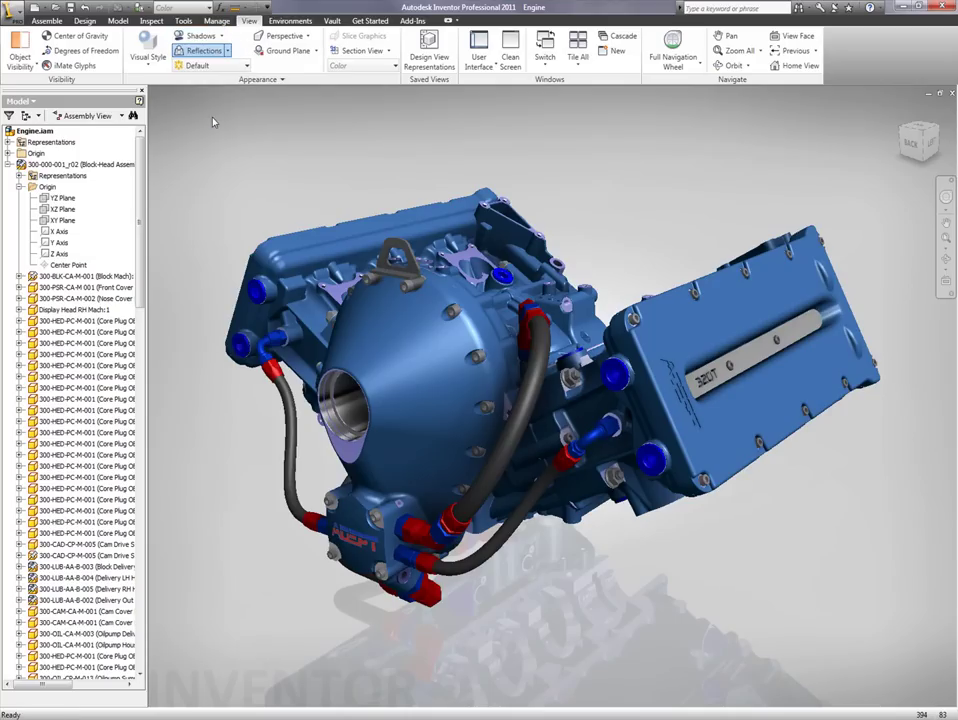
{"action": "left_click_drag", "start_coordinate": [250, 184], "coordinate": [269, 45]}
{"action": "left_click_drag", "start_coordinate": [407, 390], "coordinate": [390, 390]}
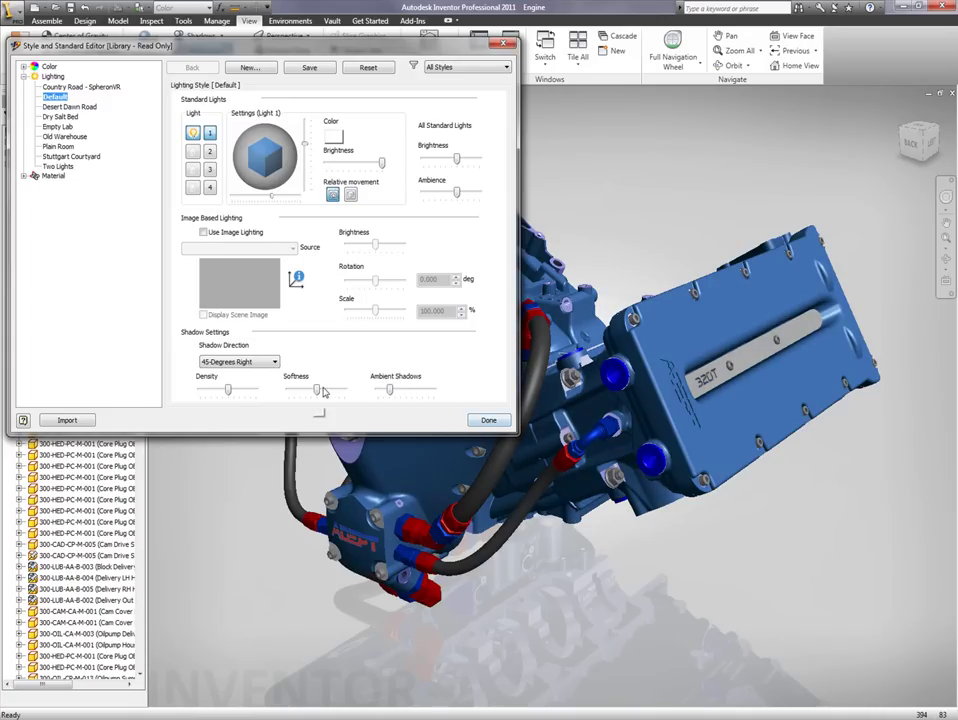
{"action": "left_click_drag", "start_coordinate": [318, 390], "coordinate": [305, 393]}
{"action": "left_click", "coordinate": [488, 421]}
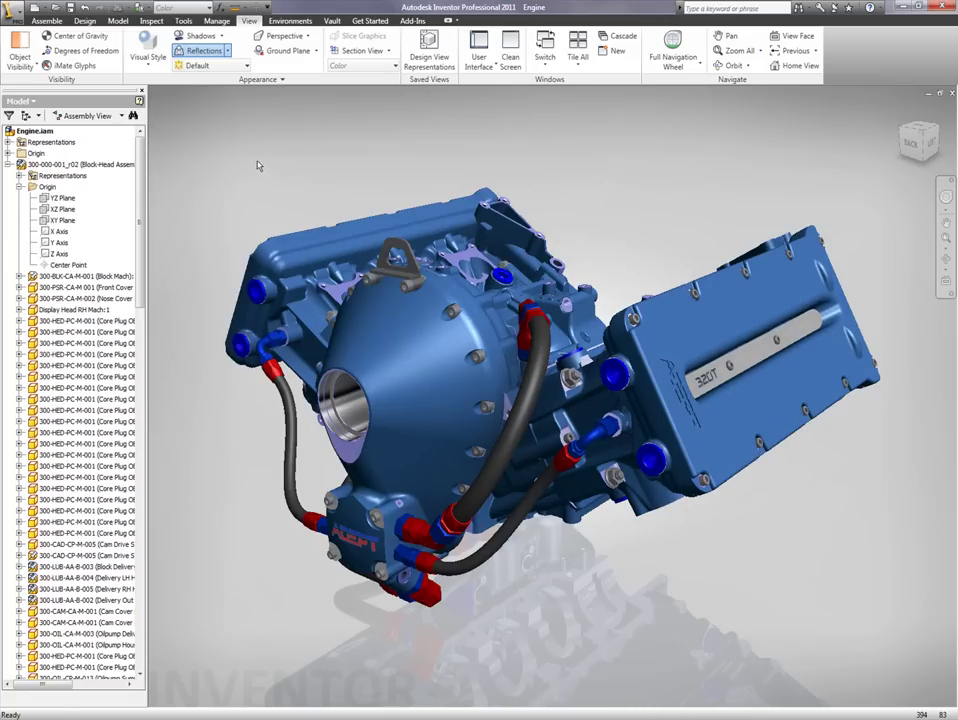
Turn on object shadows and ground shadows in addition to the ambient shadows
{"action": "left_click", "coordinate": [221, 35]}
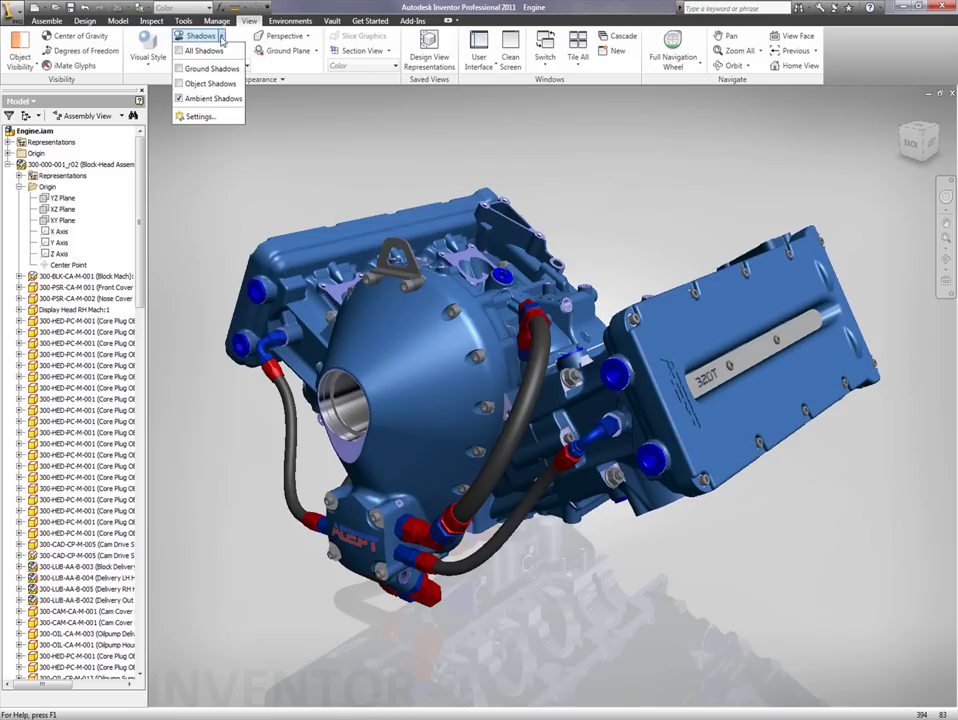
{"action": "left_click", "coordinate": [211, 83]}
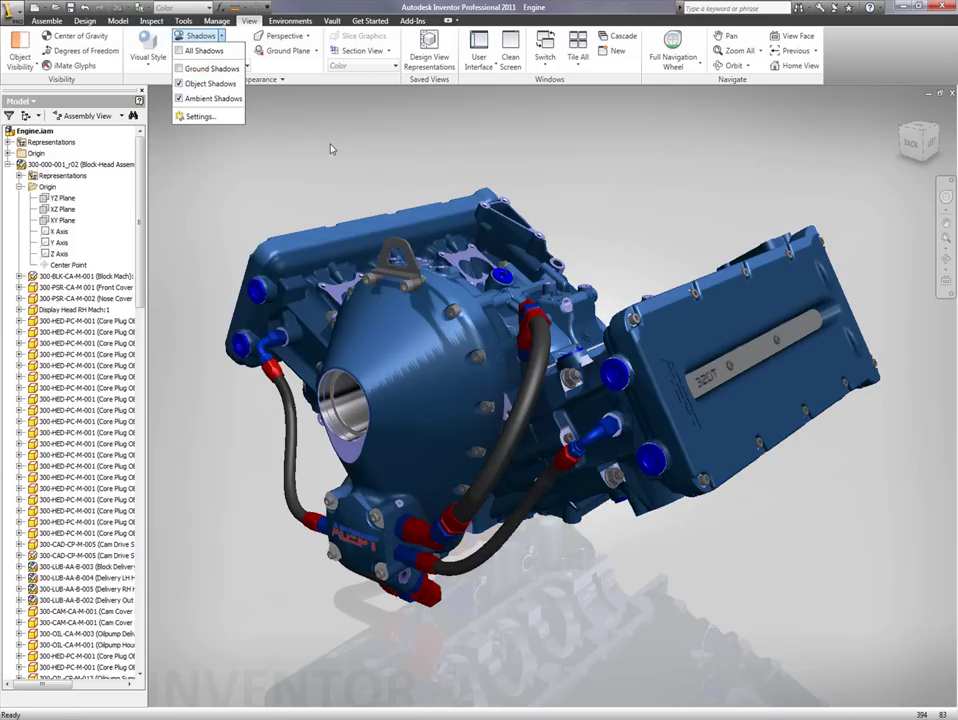
{"action": "left_click", "coordinate": [336, 157]}
{"action": "left_click", "coordinate": [221, 35]}
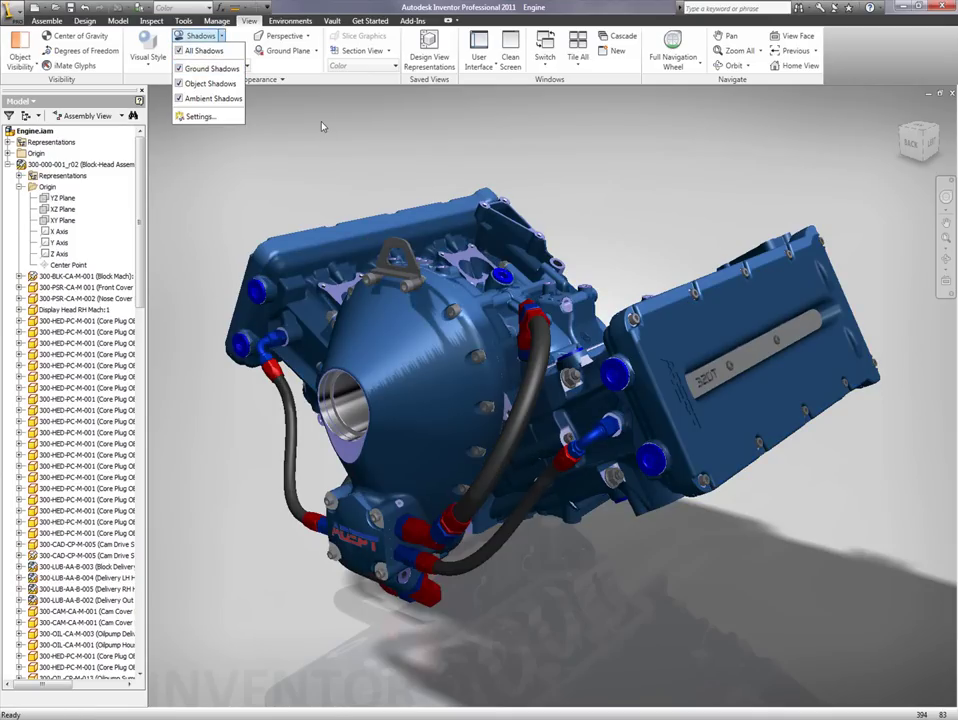
{"action": "left_click", "coordinate": [322, 126]}
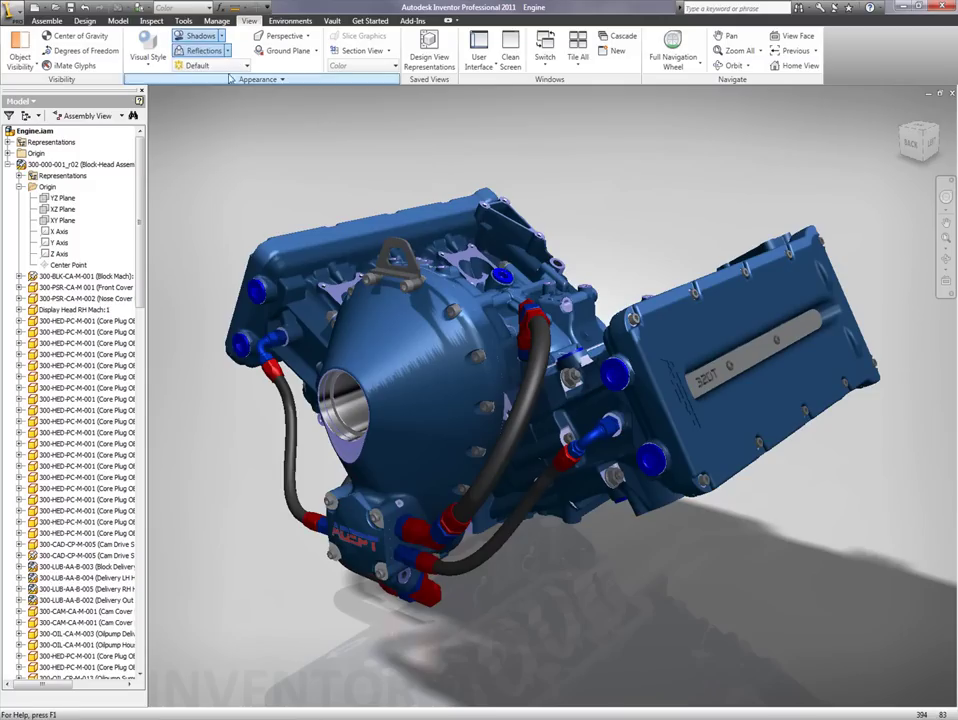
Set the shadow direction of the Default lighting style to Above
{"action": "left_click", "coordinate": [221, 35]}
{"action": "left_click", "coordinate": [200, 116]}
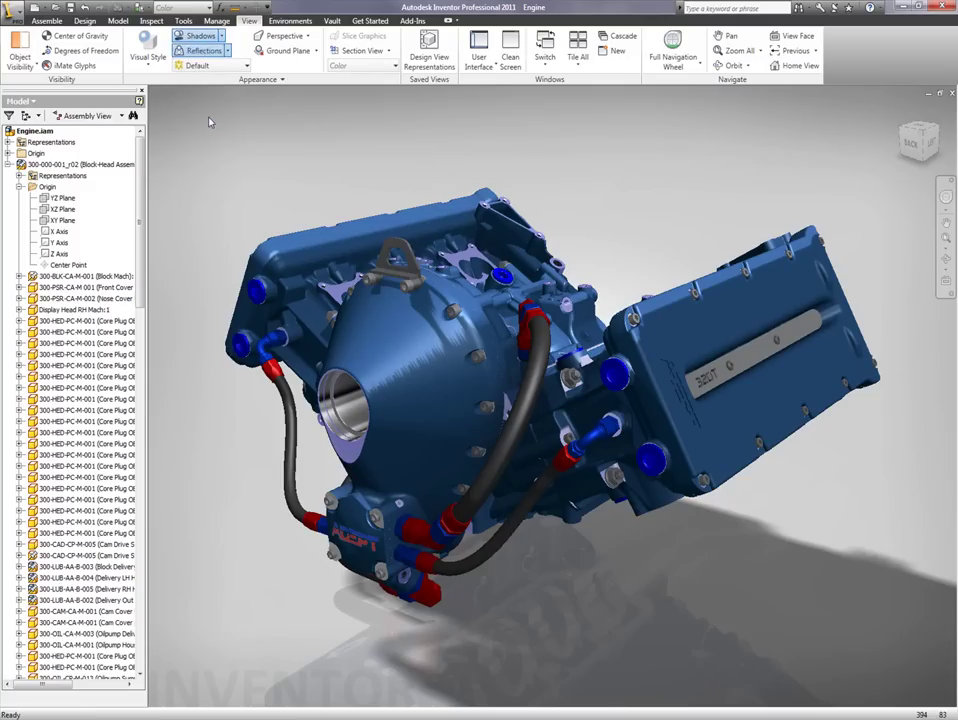
{"action": "left_click", "coordinate": [250, 362]}
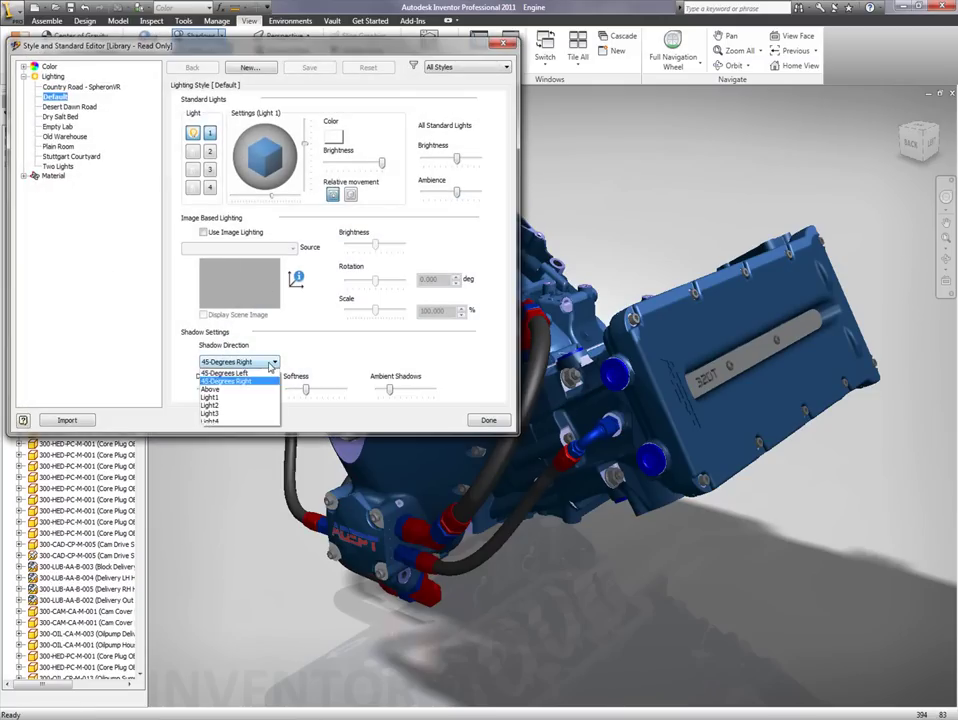
{"action": "left_click", "coordinate": [213, 389]}
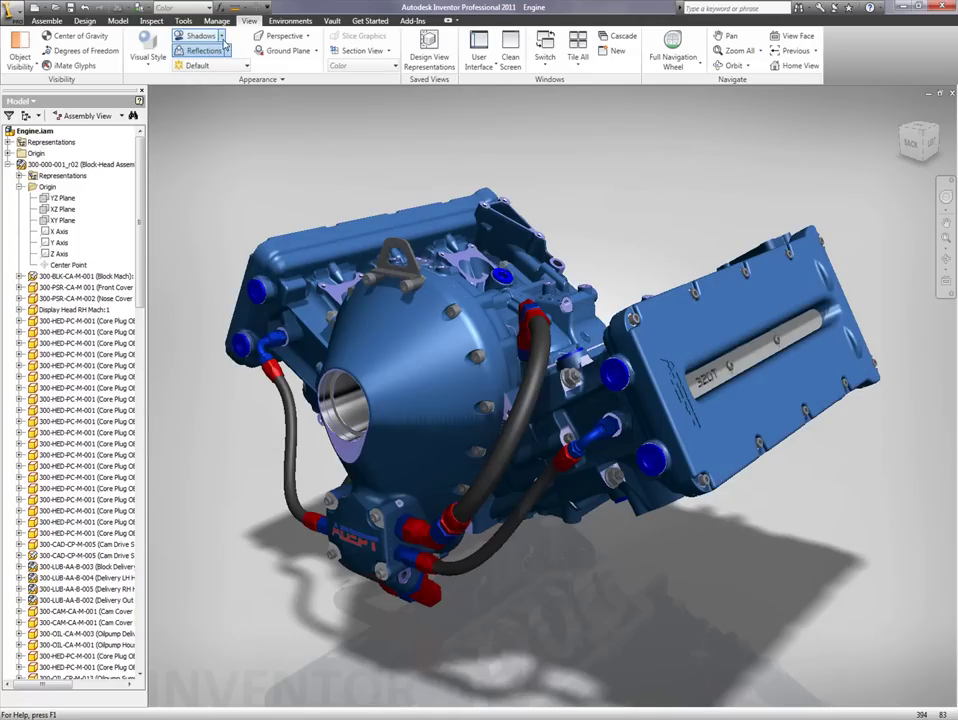
Turn off ground shadows and object shadows, leaving only ambient shadows enabled
{"action": "left_click", "coordinate": [200, 36]}
{"action": "left_click", "coordinate": [180, 70]}
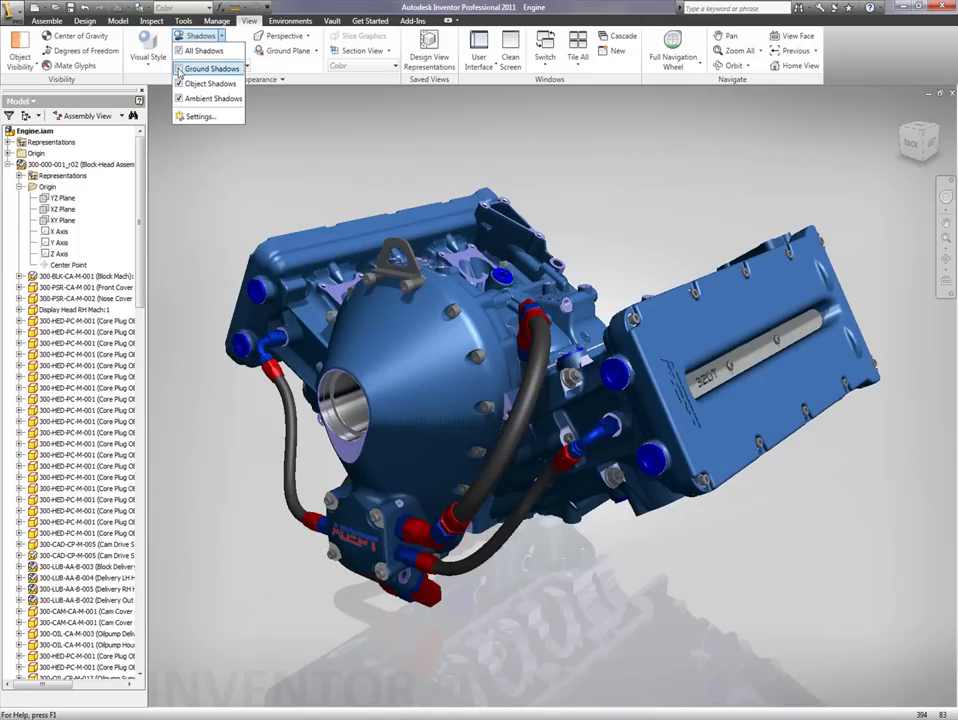
{"action": "left_click", "coordinate": [180, 84]}
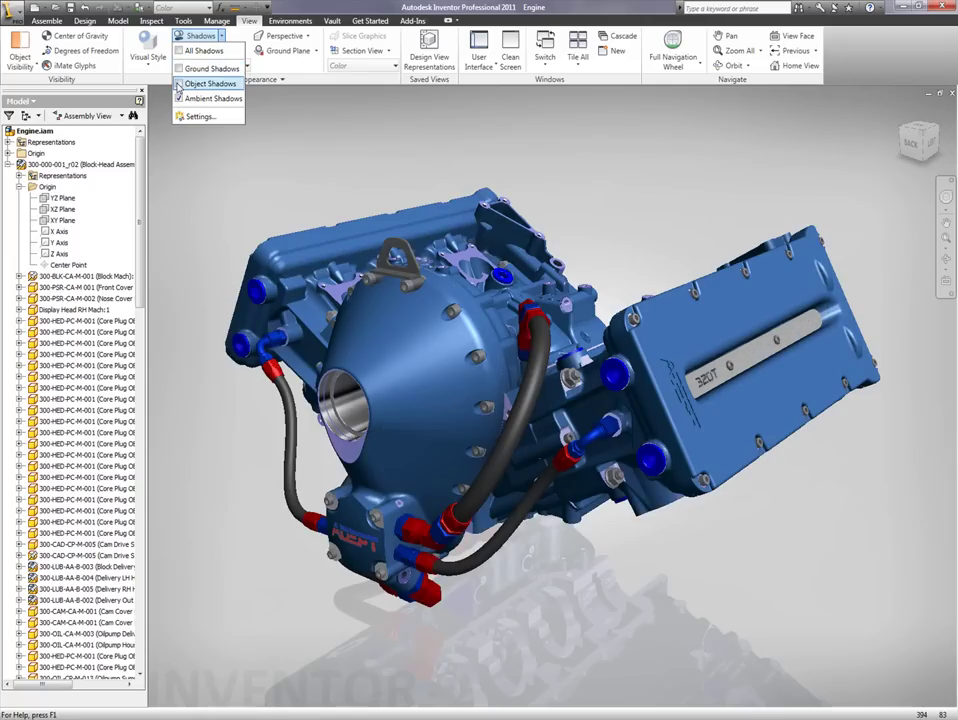
{"action": "left_click", "coordinate": [268, 160]}
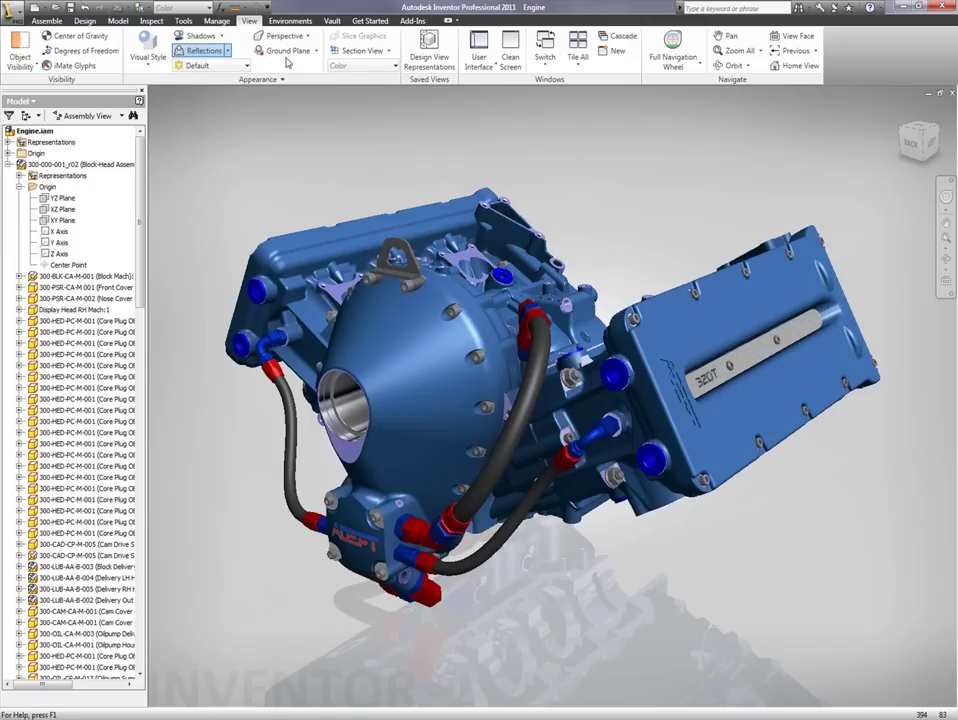
Display the ground plane grid beneath the engine and hide it again
{"action": "left_click", "coordinate": [315, 51]}
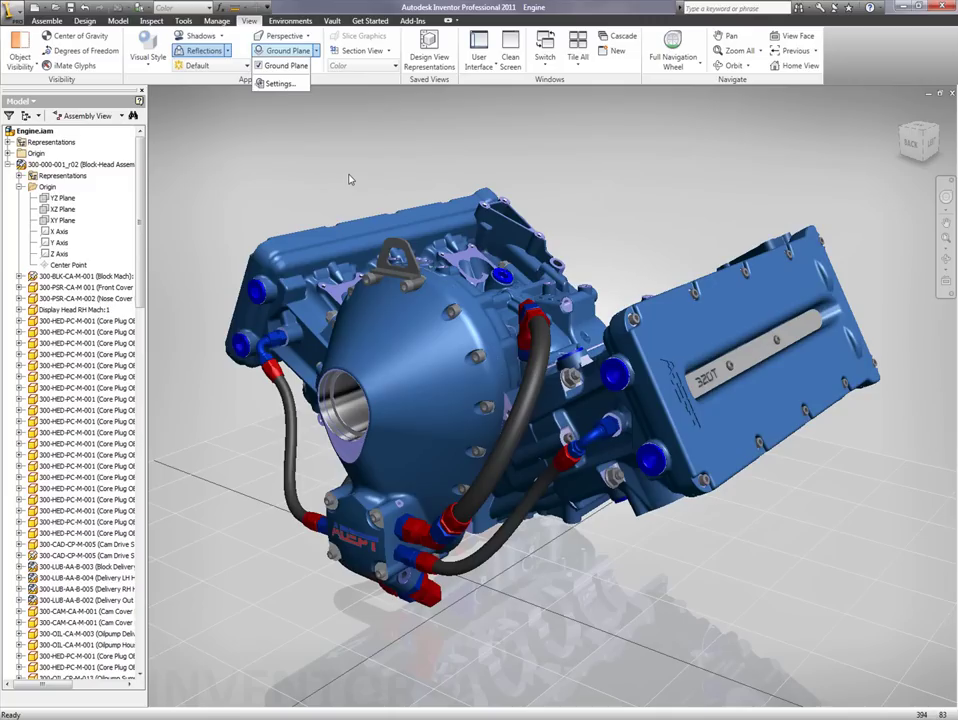
{"action": "left_click", "coordinate": [280, 66]}
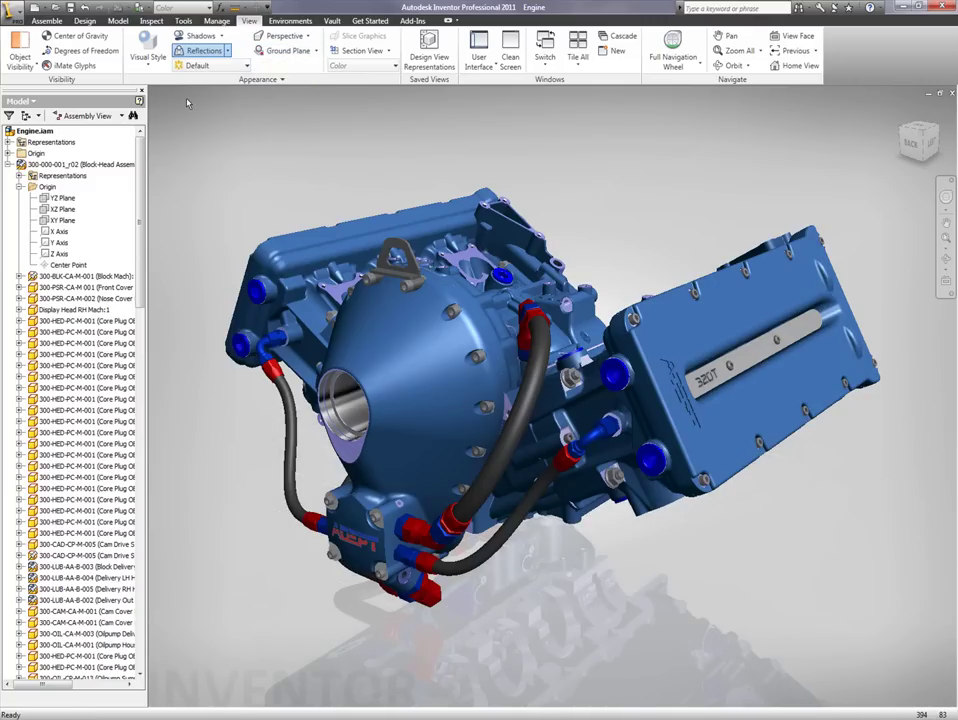
Apply the Monochrome visual style and save a copy of the view as Engine.jpg in the Images folder
{"action": "left_click", "coordinate": [148, 70]}
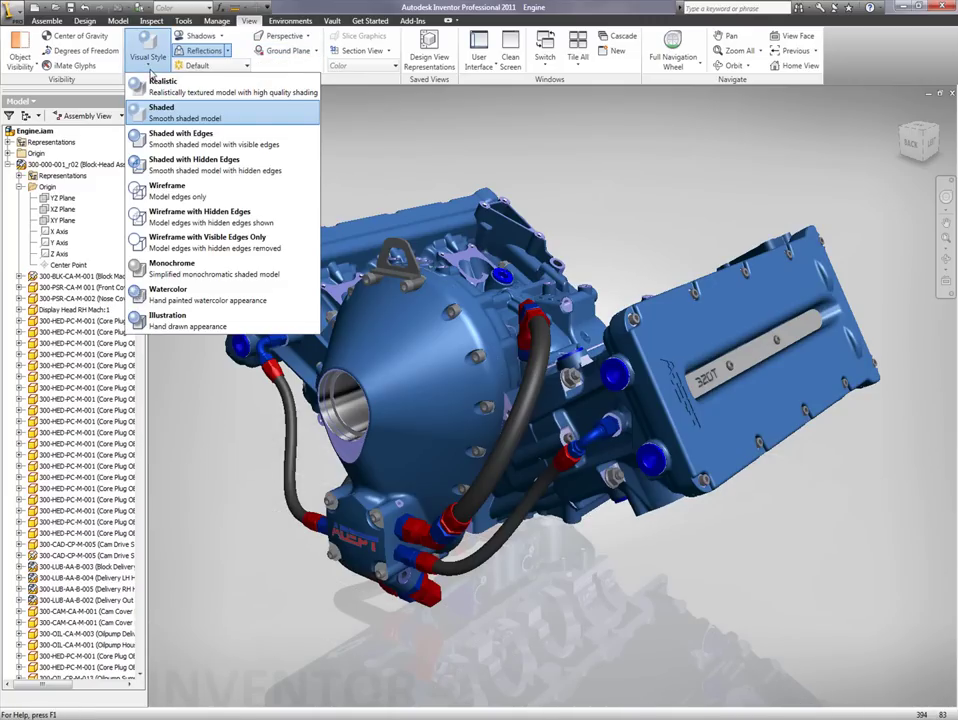
{"action": "left_click", "coordinate": [175, 267]}
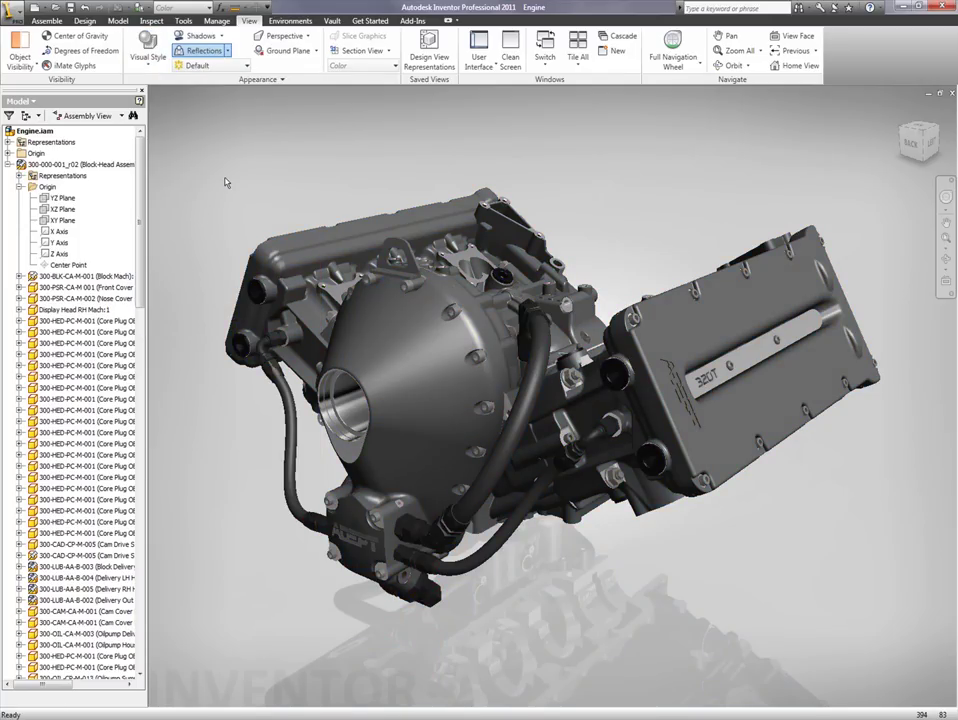
{"action": "left_click", "coordinate": [14, 10]}
{"action": "mouse_move", "coordinate": [78, 163]}
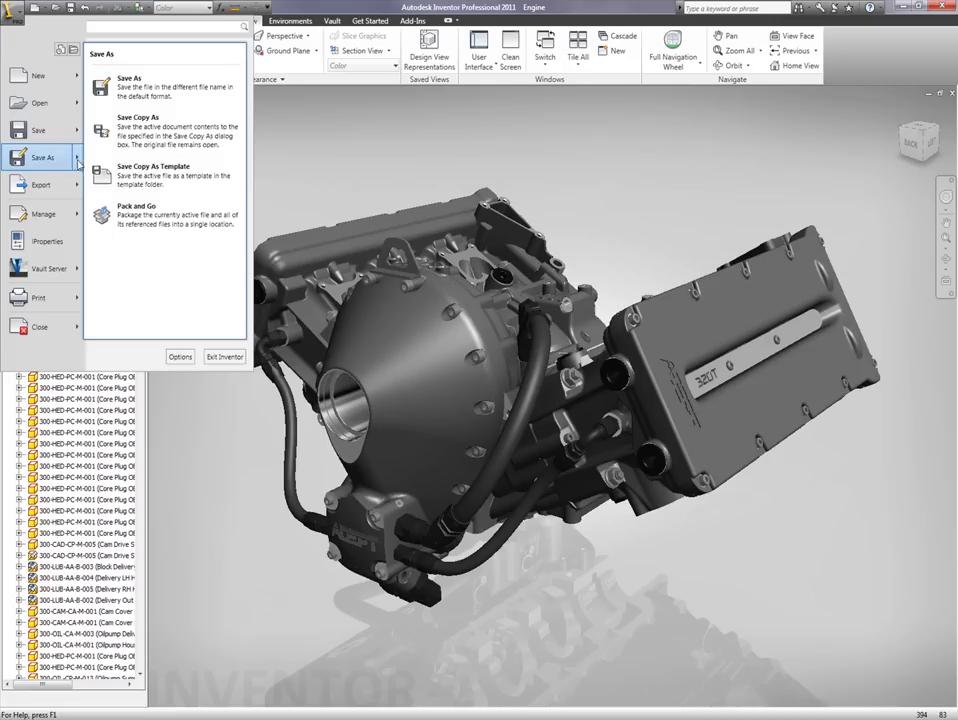
{"action": "left_click", "coordinate": [138, 125]}
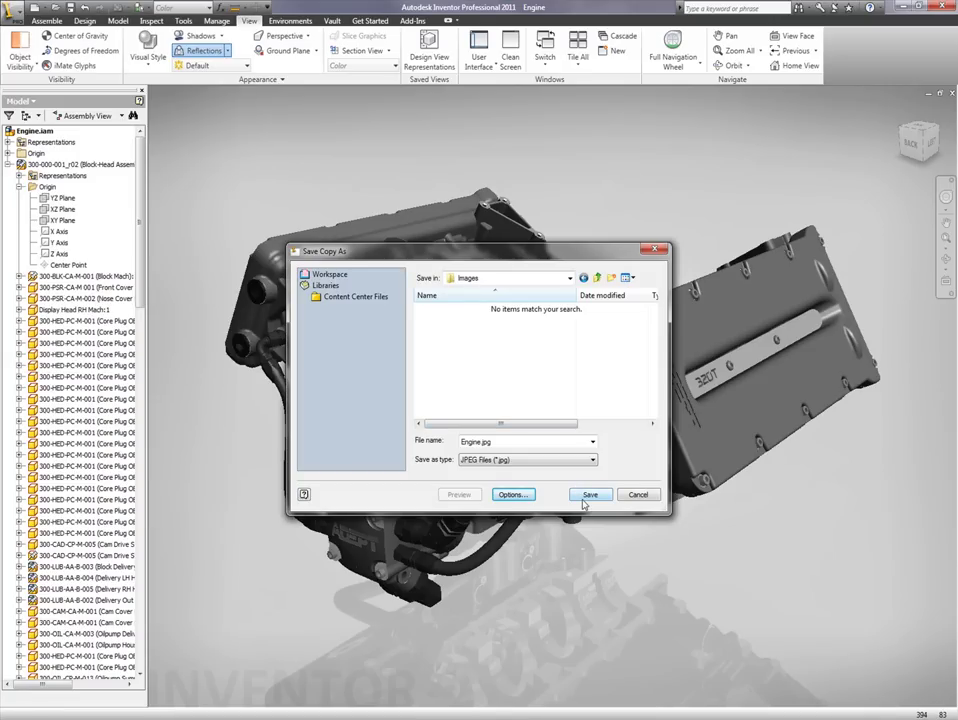
{"action": "left_click", "coordinate": [589, 495]}
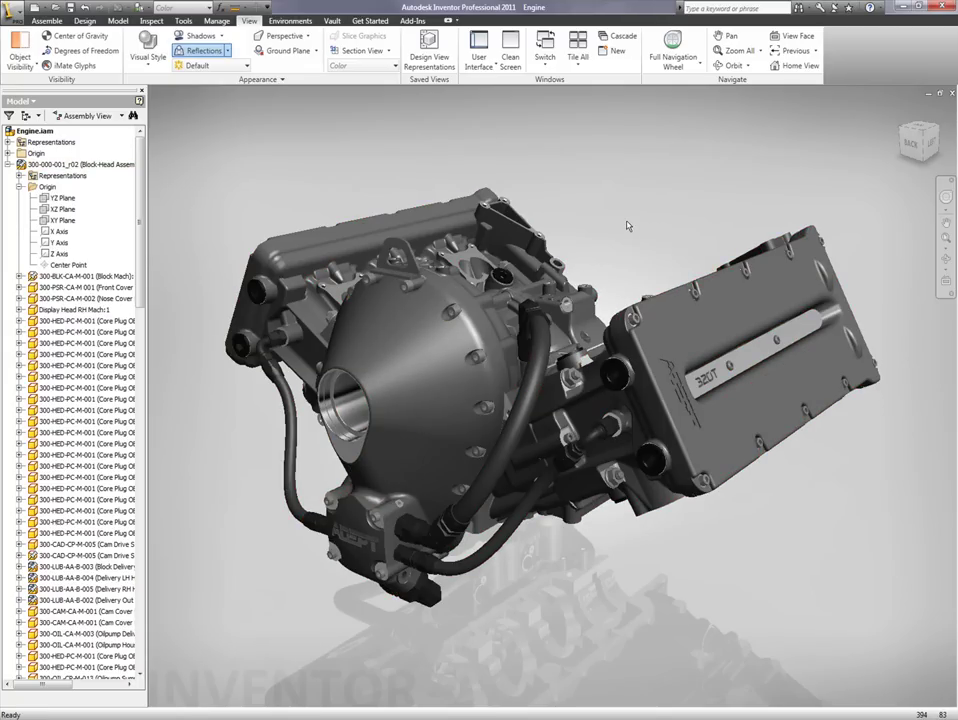
Return the visual style to Shaded and apply the Old Warehouse lighting style to the engine scene
{"action": "left_click", "coordinate": [134, 64]}
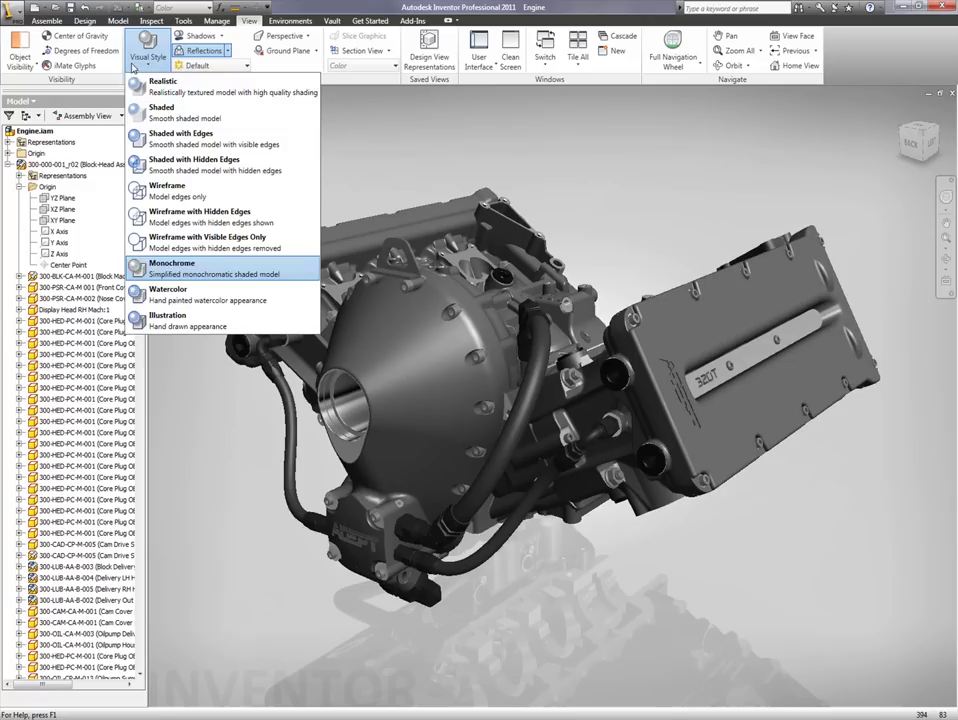
{"action": "left_click", "coordinate": [142, 110]}
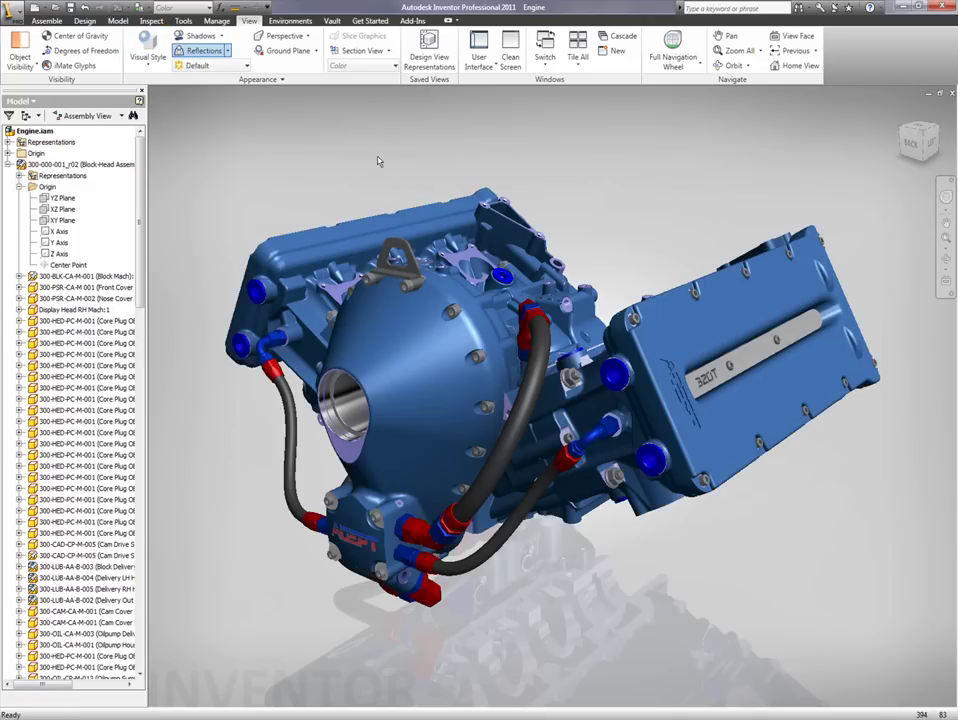
{"action": "left_click", "coordinate": [246, 67]}
{"action": "left_click", "coordinate": [212, 148]}
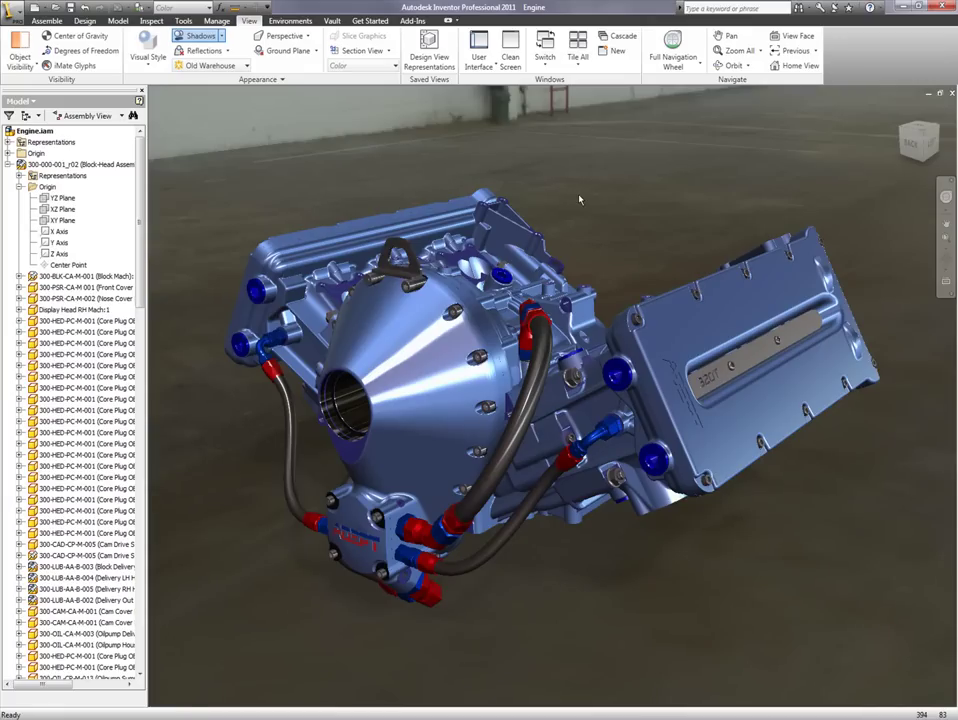
{"action": "middle_click_drag", "start_coordinate": [580, 198], "coordinate": [576, 200], "text": "shift"}
{"action": "left_click_drag", "start_coordinate": [576, 198], "coordinate": [577, 203]}
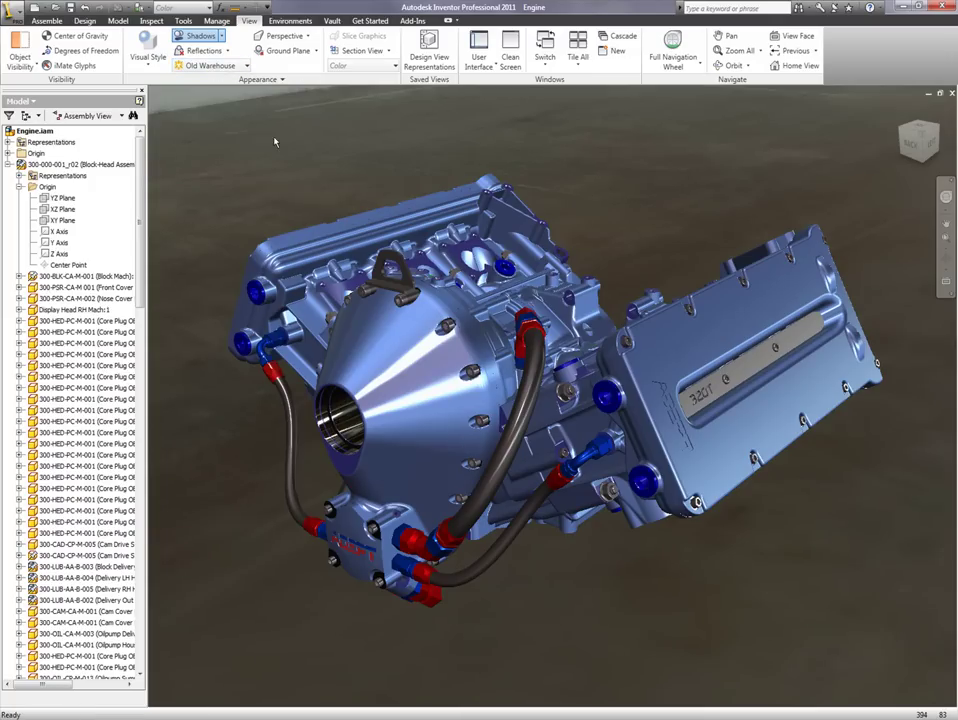
Change the lighting style to Plain Room and turn on reflections
{"action": "left_click", "coordinate": [244, 66]}
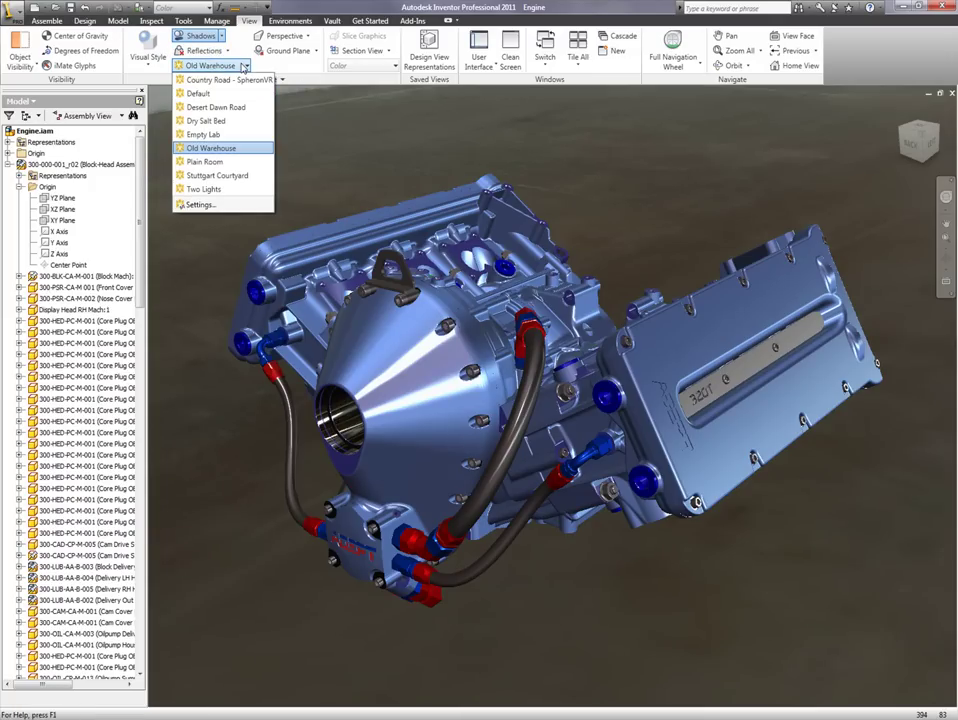
{"action": "left_click", "coordinate": [205, 161]}
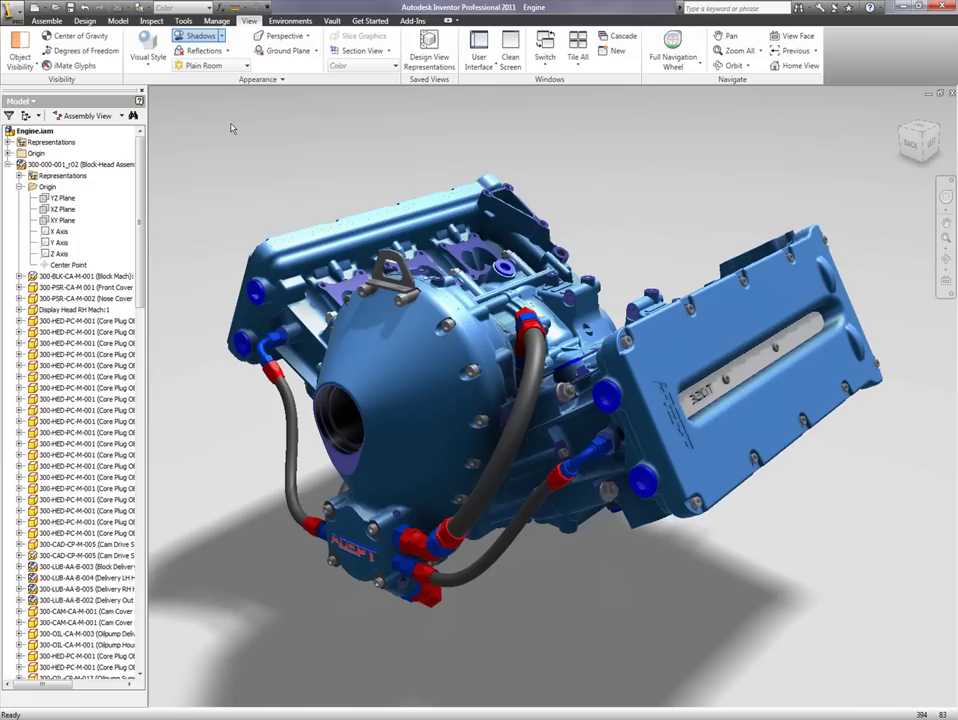
{"action": "left_click", "coordinate": [200, 50]}
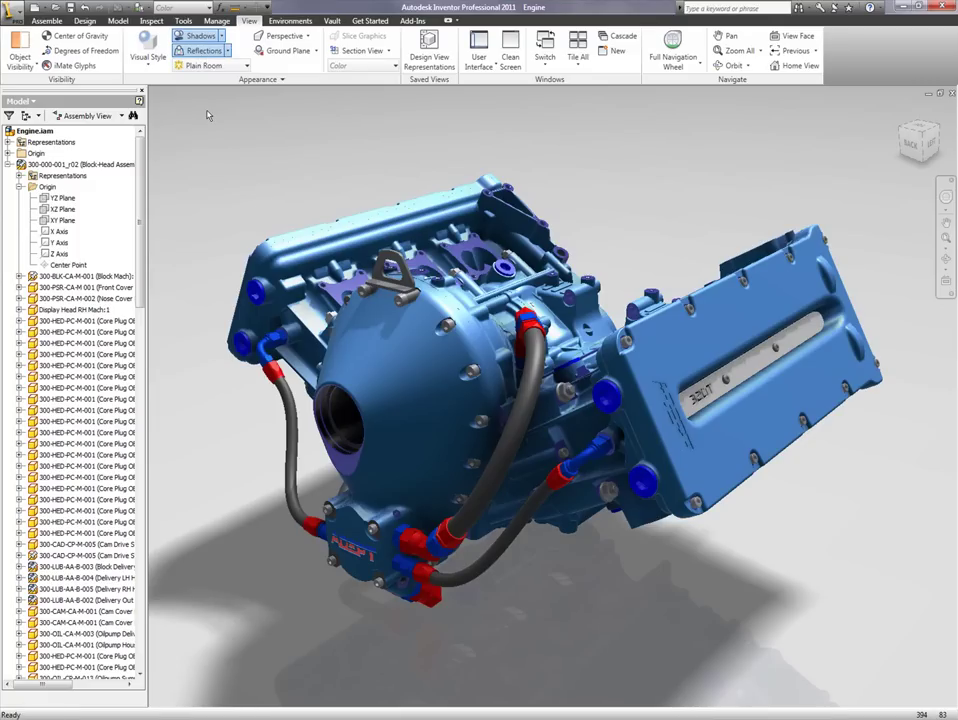
Try the Illustration visual style on the engine and switch to Wireframe with Visible Edges Only
{"action": "left_click", "coordinate": [148, 60]}
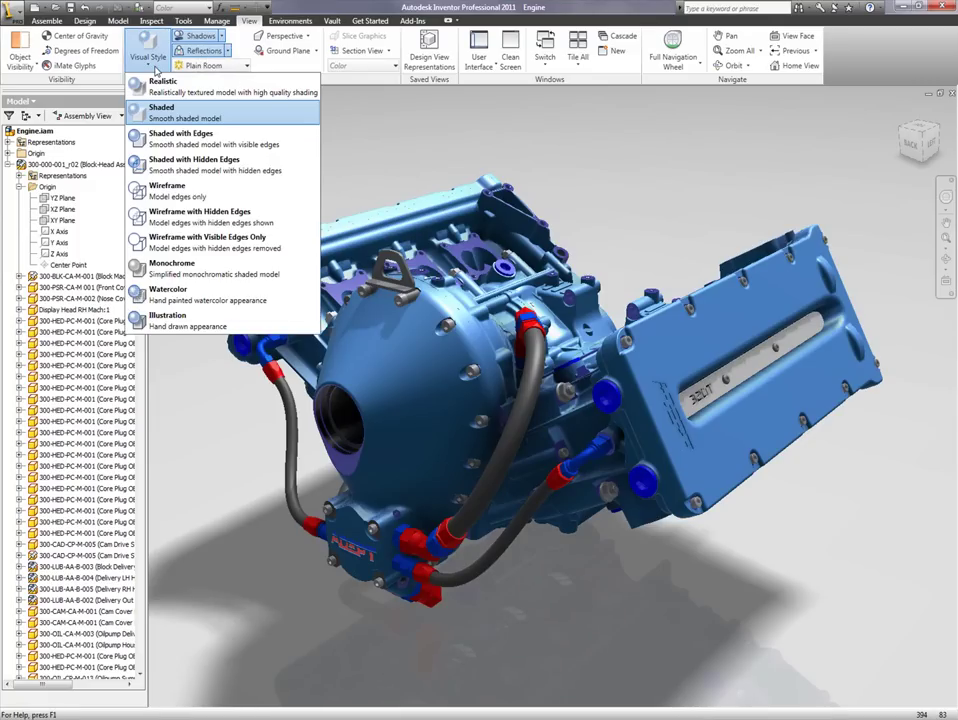
{"action": "left_click", "coordinate": [170, 320]}
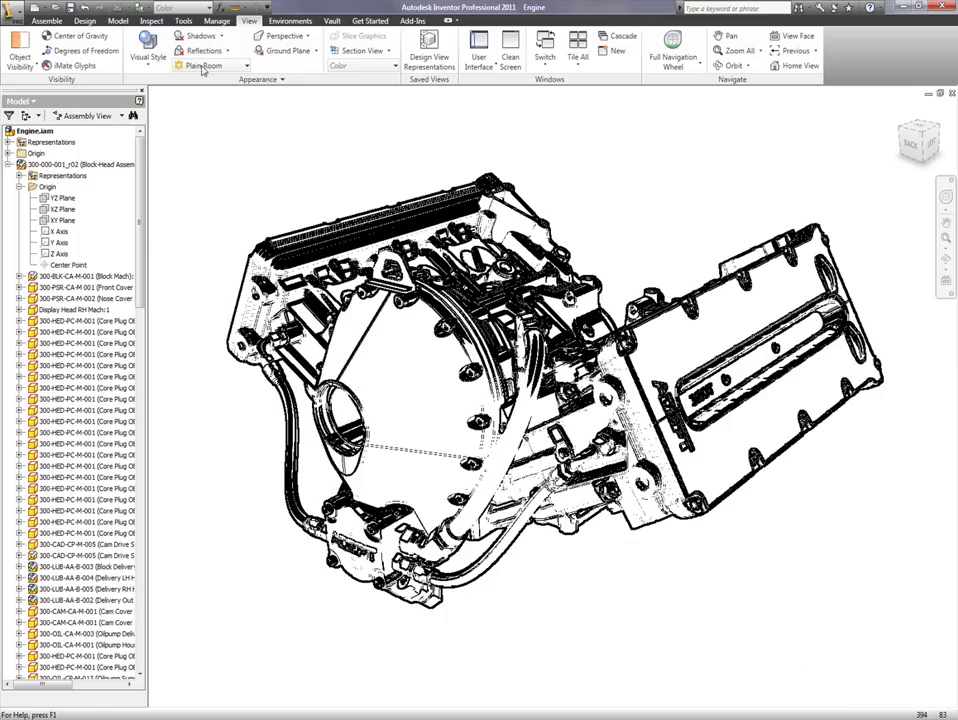
{"action": "left_click", "coordinate": [148, 55]}
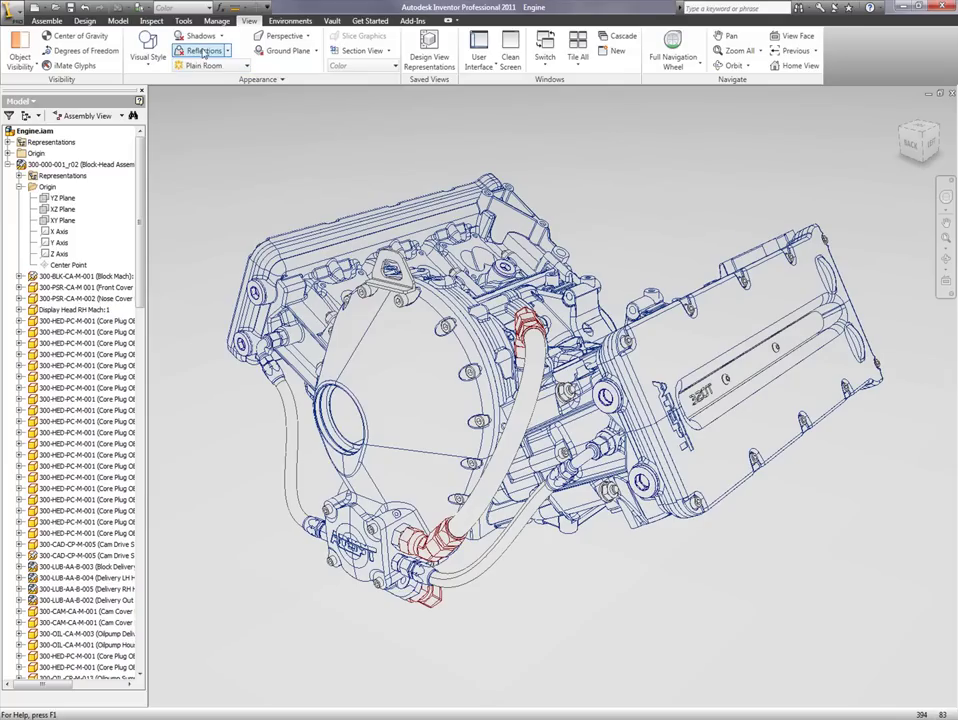
Turn on reflections and shadows for the engine, and switch its wireframe view to a full-colour visual style without edges
{"action": "left_click", "coordinate": [203, 51]}
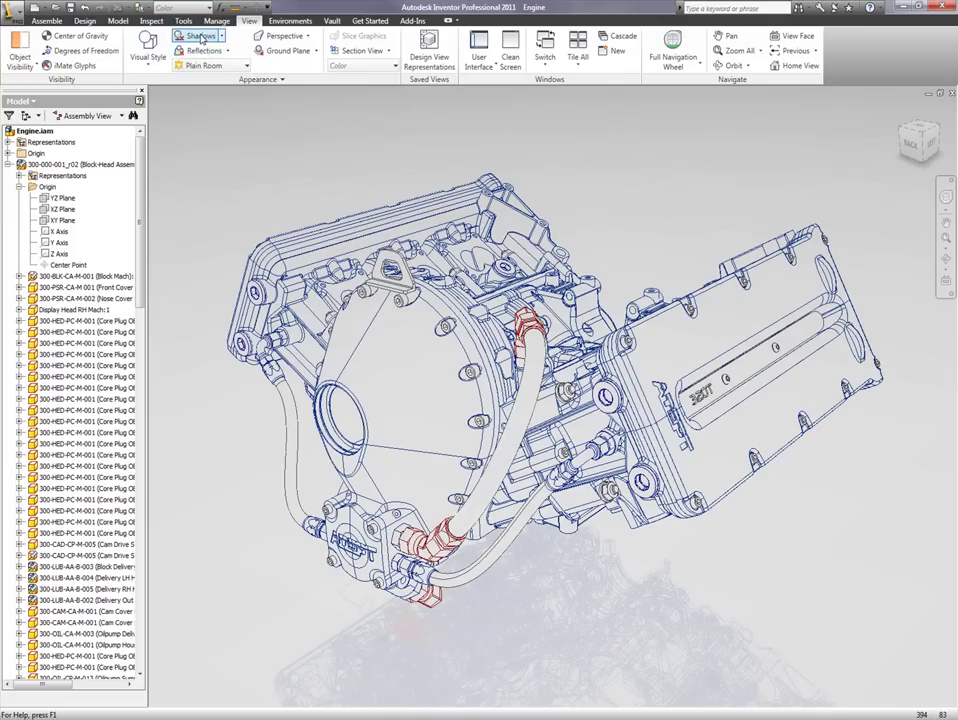
{"action": "left_click", "coordinate": [200, 37]}
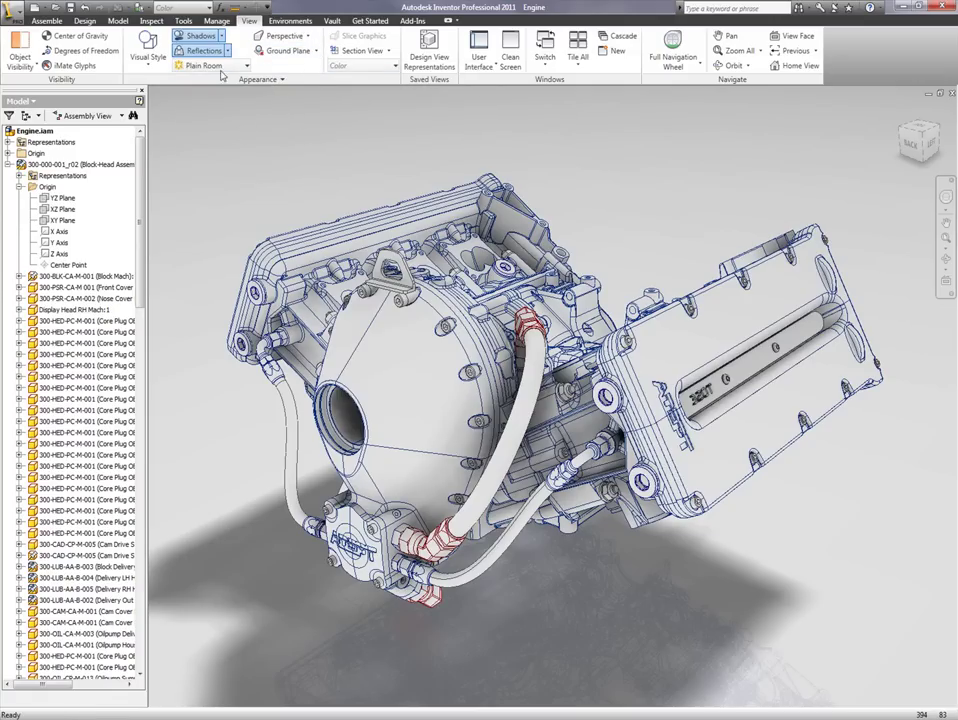
{"action": "left_click", "coordinate": [148, 60]}
{"action": "left_click", "coordinate": [150, 85]}
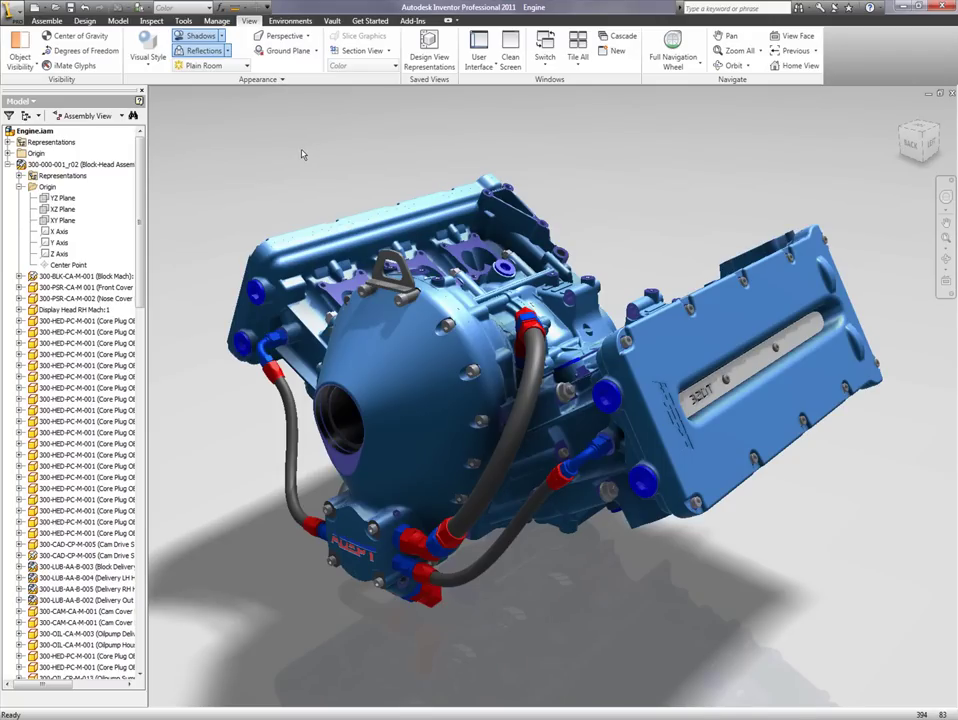
Set the Green Screen picture as the application background image and turn off the scene's shadows
{"action": "left_click", "coordinate": [183, 20]}
{"action": "left_click", "coordinate": [159, 49]}
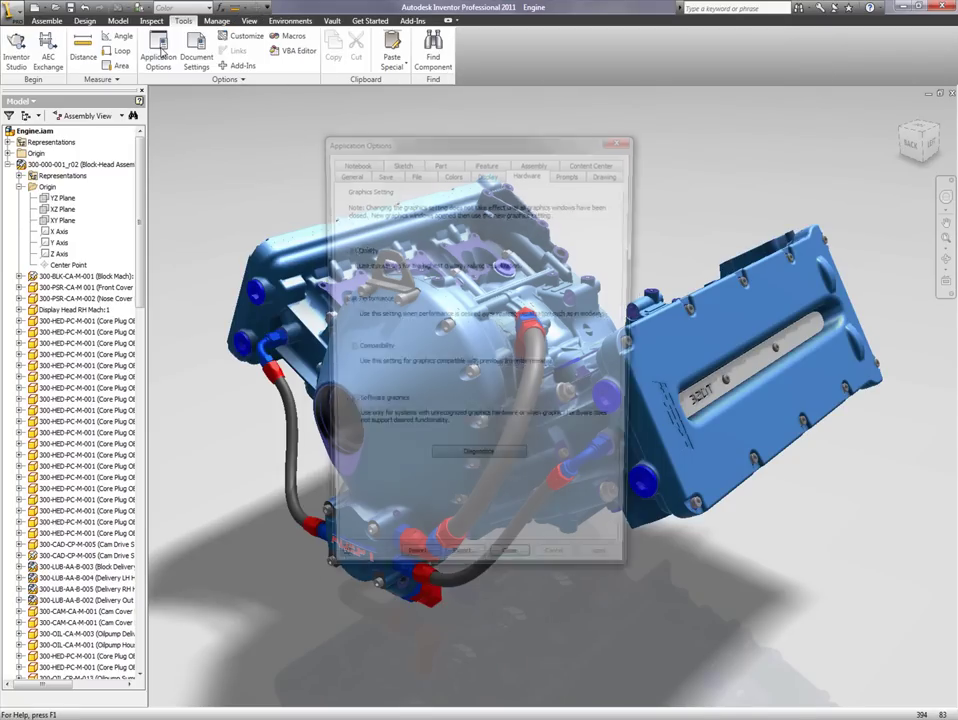
{"action": "left_click", "coordinate": [475, 172]}
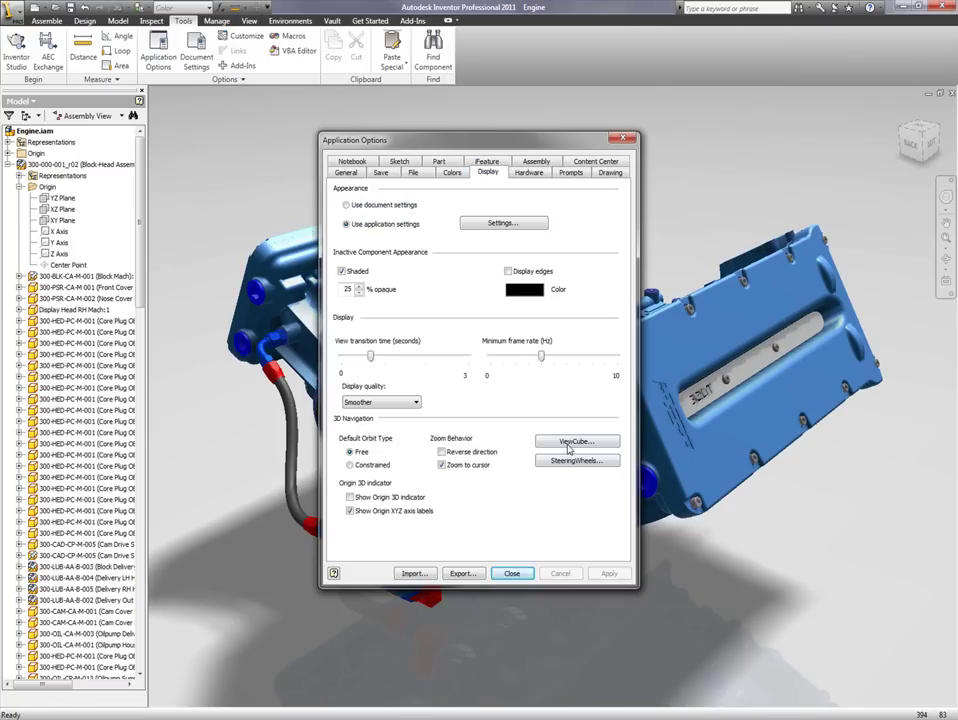
{"action": "left_click", "coordinate": [455, 174]}
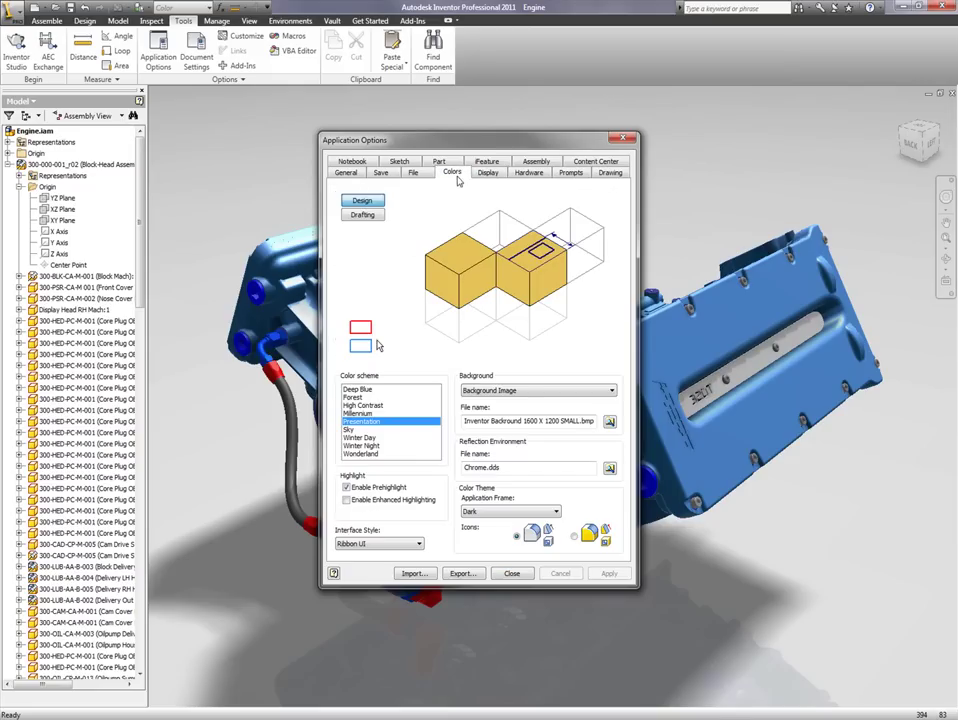
{"action": "left_click", "coordinate": [609, 423]}
{"action": "scroll", "coordinate": [655, 330], "scroll_direction": "down", "scroll_amount": 2}
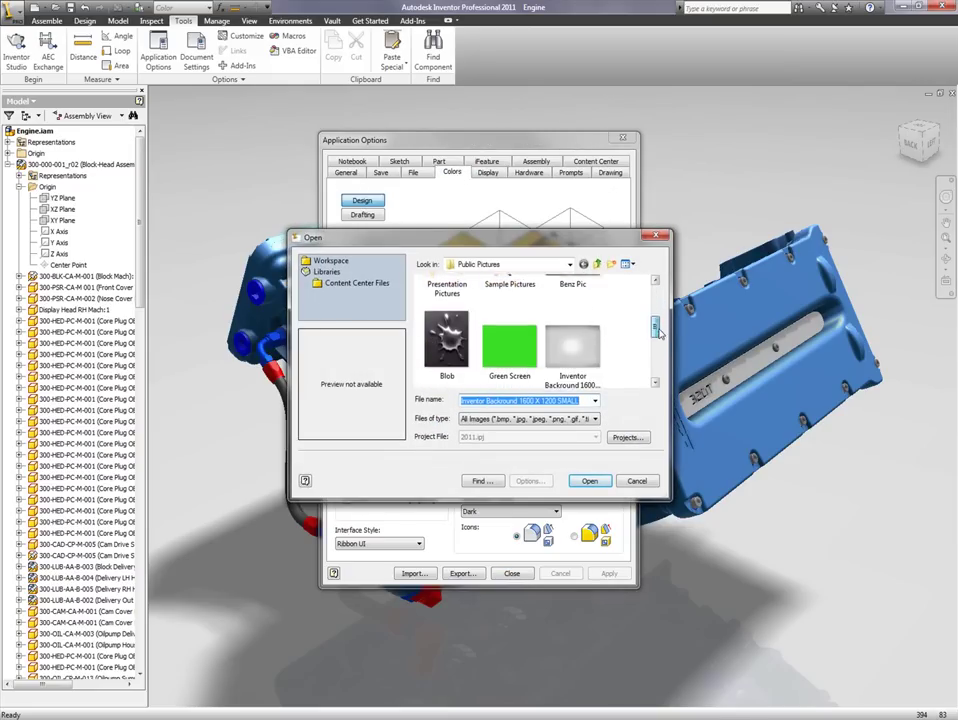
{"action": "left_click", "coordinate": [509, 345]}
{"action": "left_click", "coordinate": [589, 481]}
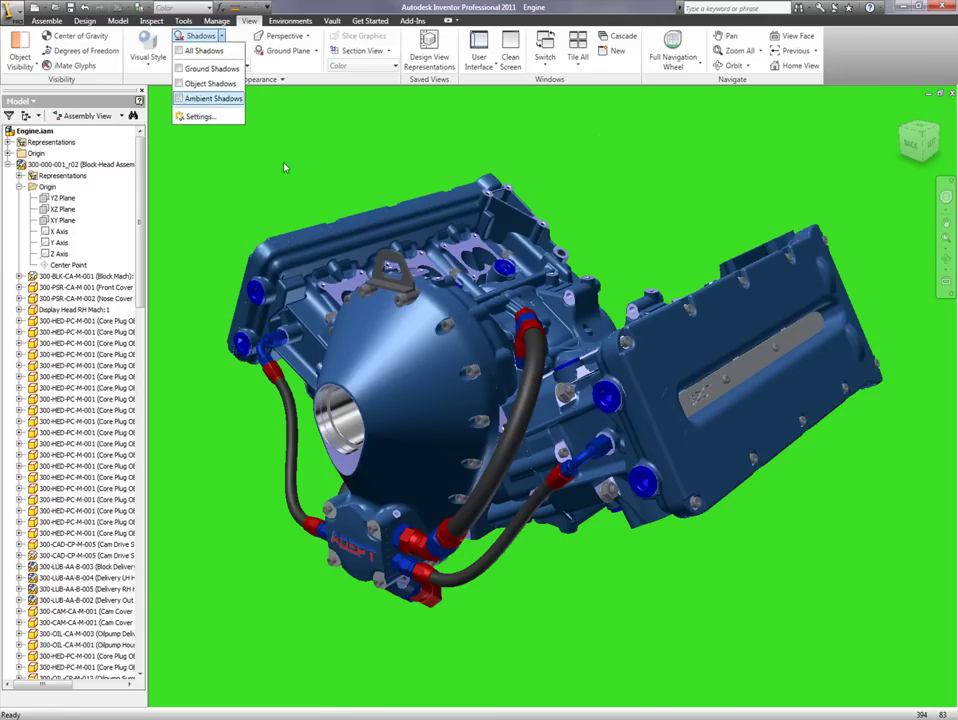
{"action": "left_click", "coordinate": [270, 160]}
Set the application background image back to Inventor Backround 1600 X 1200 SMALL
{"action": "left_click", "coordinate": [183, 20]}
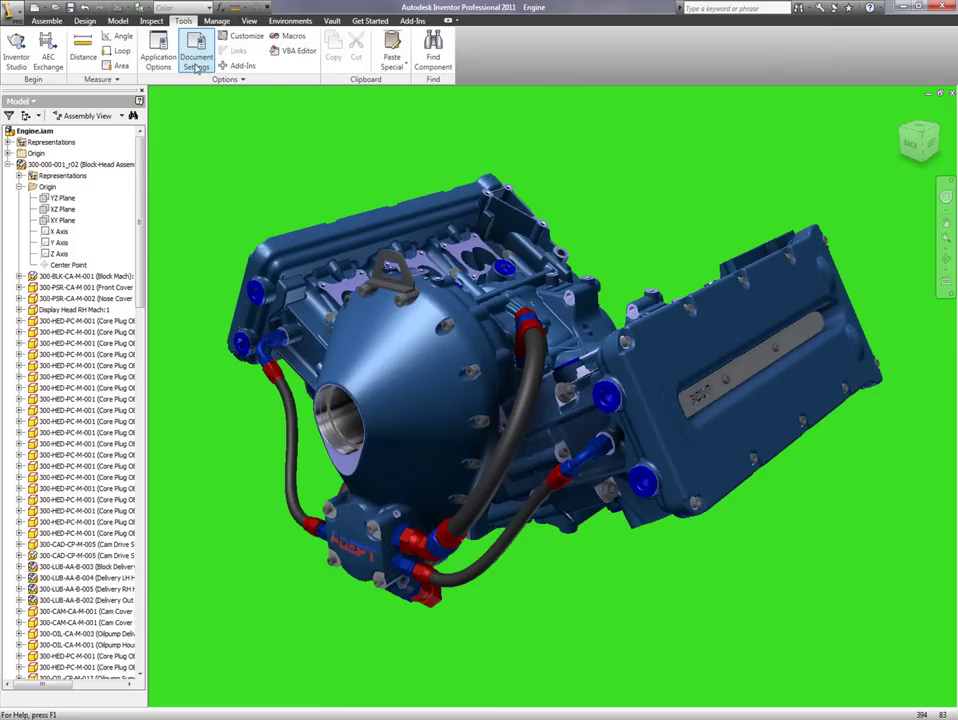
{"action": "left_click", "coordinate": [158, 57]}
{"action": "left_click", "coordinate": [610, 418]}
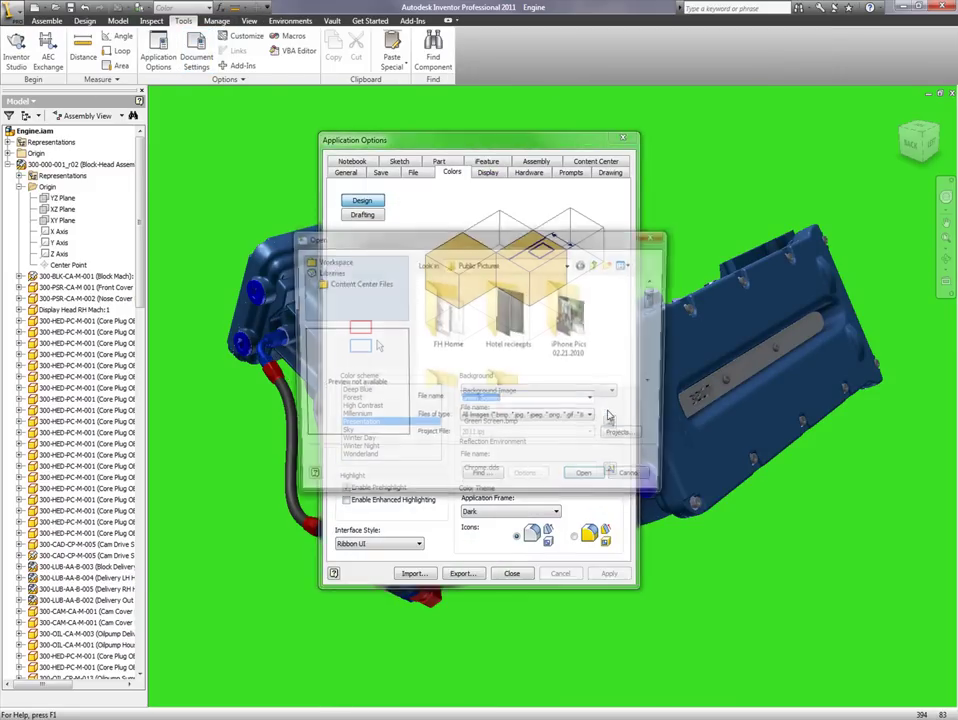
{"action": "scroll", "coordinate": [576, 343], "scroll_direction": "down", "scroll_amount": 3}
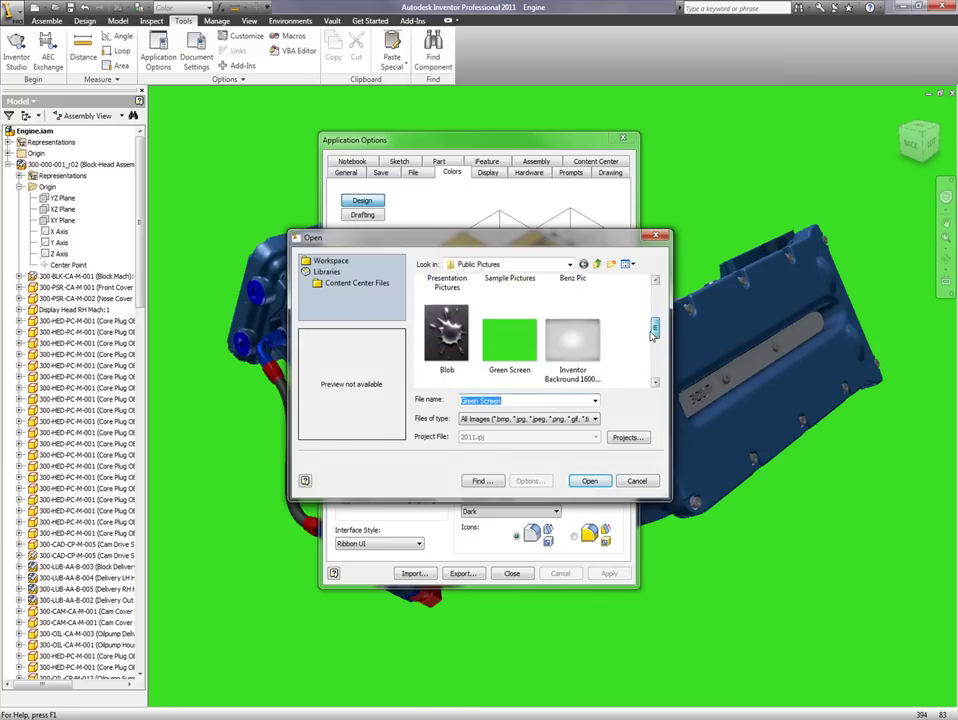
{"action": "double_click", "coordinate": [576, 343]}
{"action": "left_click", "coordinate": [511, 573]}
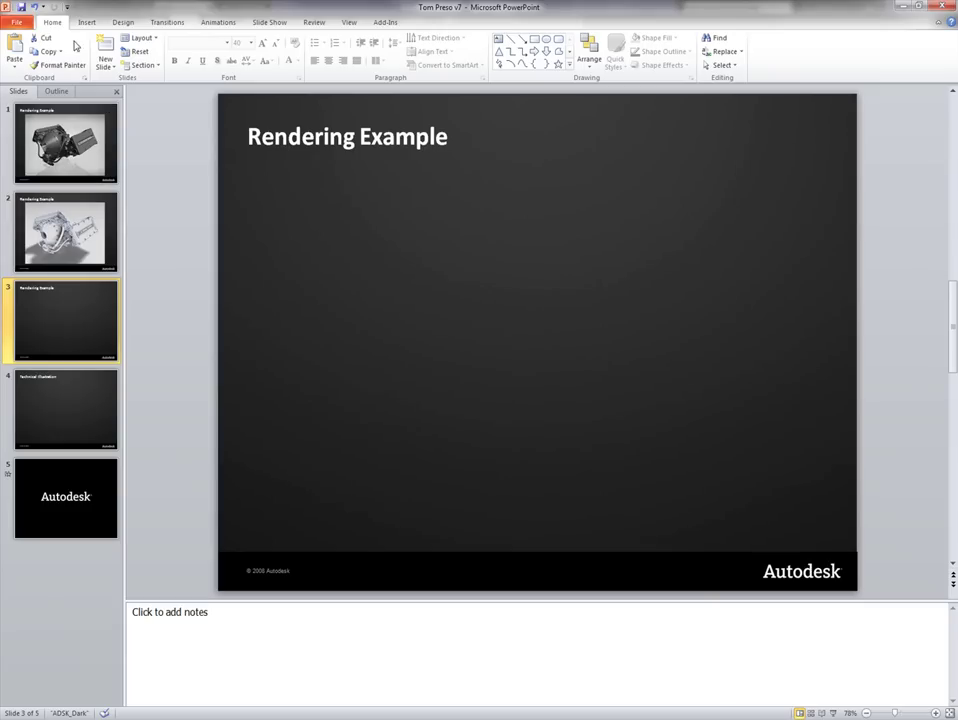
Switch to PowerPoint, insert the Engine 6 picture on slide 3 and position it below the Rendering Example title
{"action": "left_click", "coordinate": [86, 22]}
{"action": "left_click", "coordinate": [45, 48]}
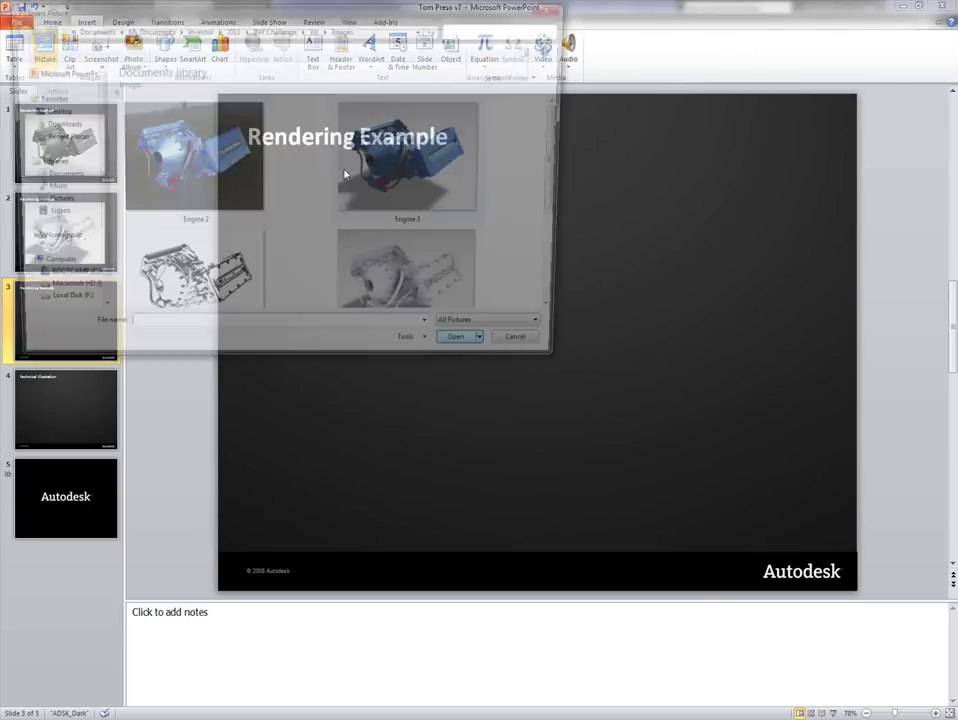
{"action": "left_click_drag", "start_coordinate": [560, 143], "coordinate": [558, 239]}
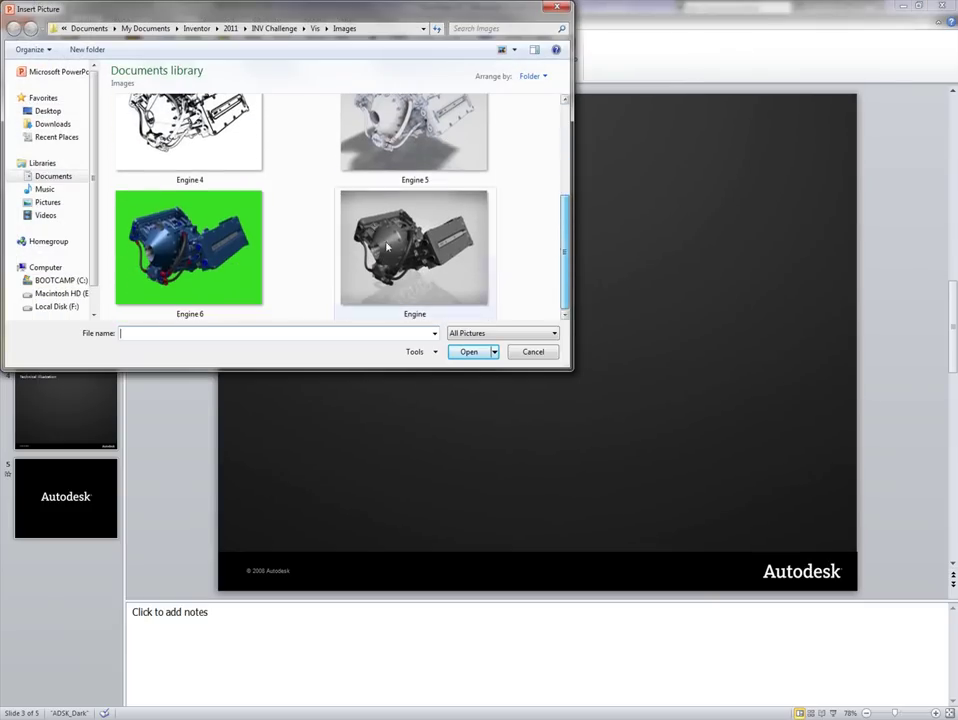
{"action": "double_click", "coordinate": [214, 252]}
{"action": "left_click_drag", "start_coordinate": [515, 305], "coordinate": [566, 363]}
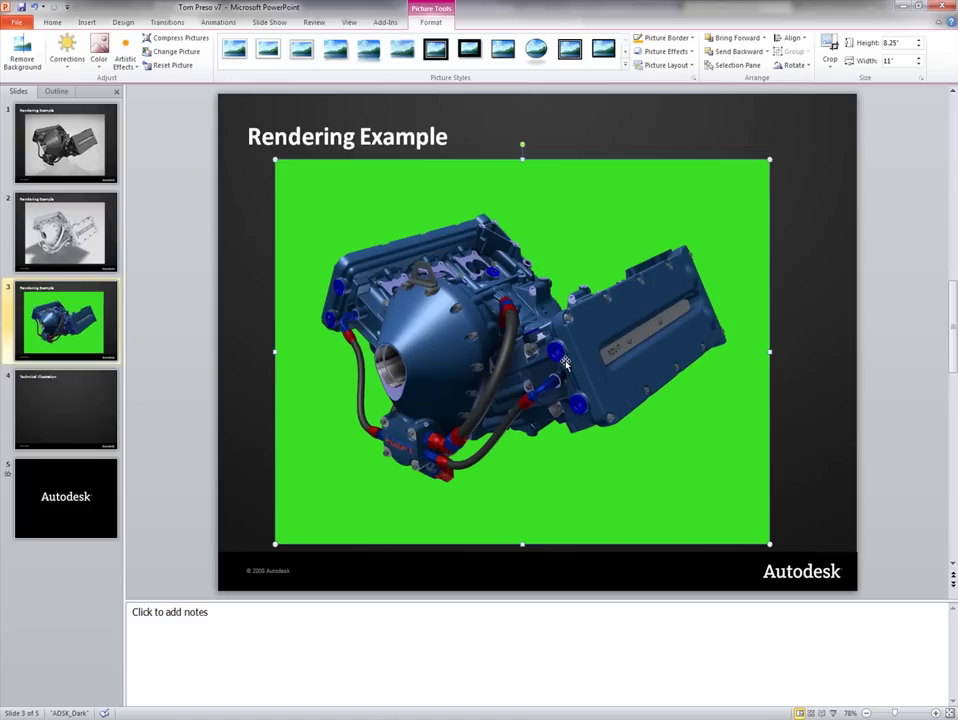
Remove the green background from the engine picture on slide 3 and keep the changes
{"action": "left_click", "coordinate": [22, 48]}
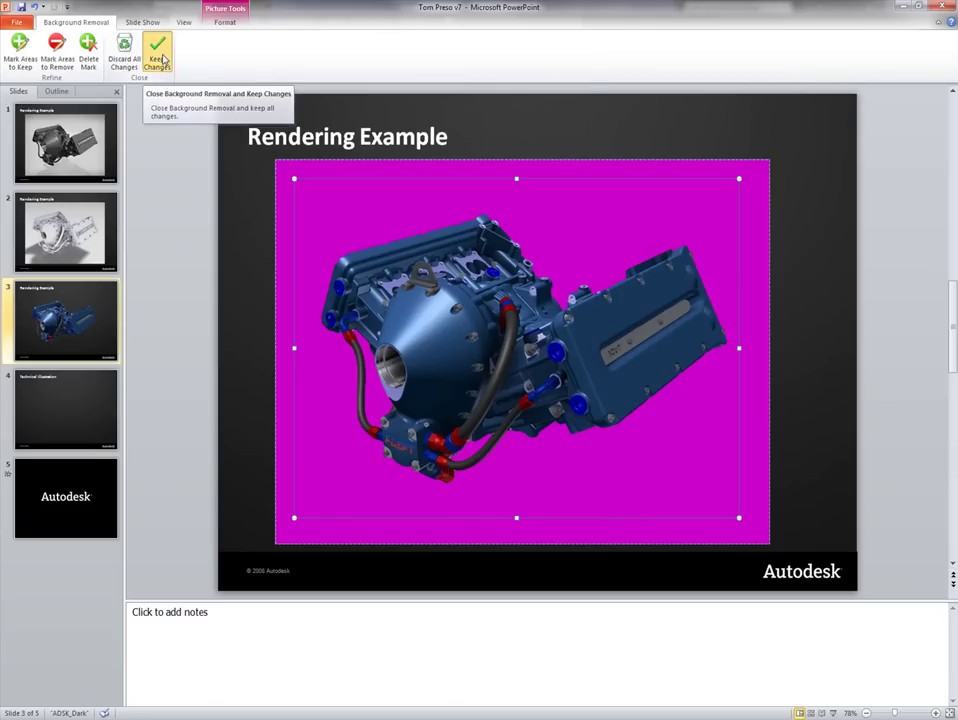
{"action": "left_click", "coordinate": [160, 58]}
{"action": "left_click", "coordinate": [235, 233]}
Insert the Engine 4 picture on the Technical Illustration slide
{"action": "key", "text": "Page_Down"}
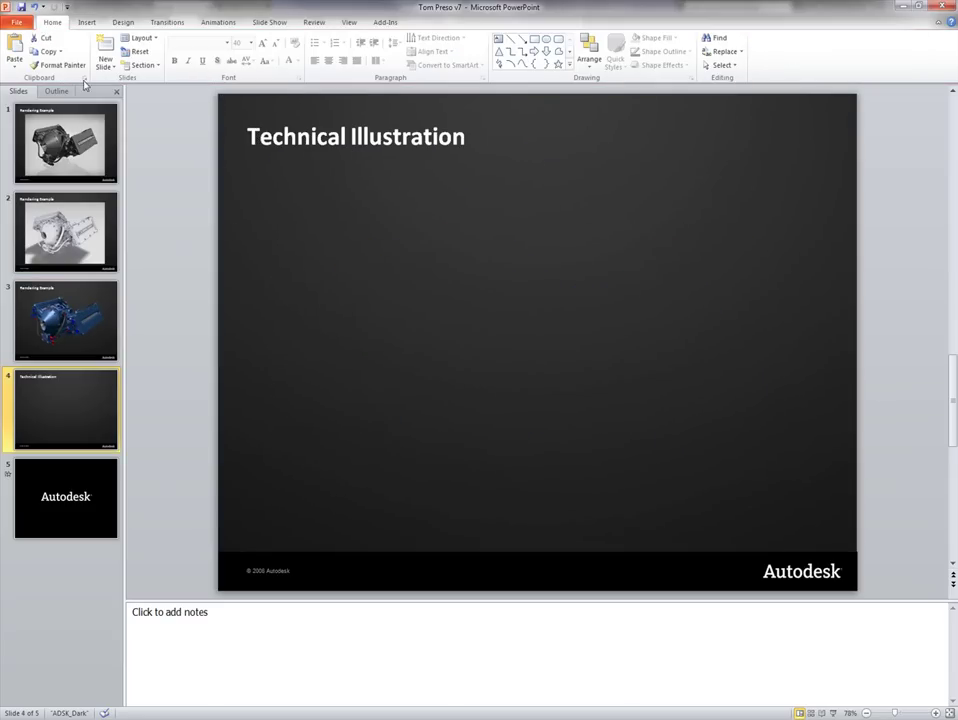
{"action": "left_click", "coordinate": [80, 22]}
{"action": "left_click", "coordinate": [43, 58]}
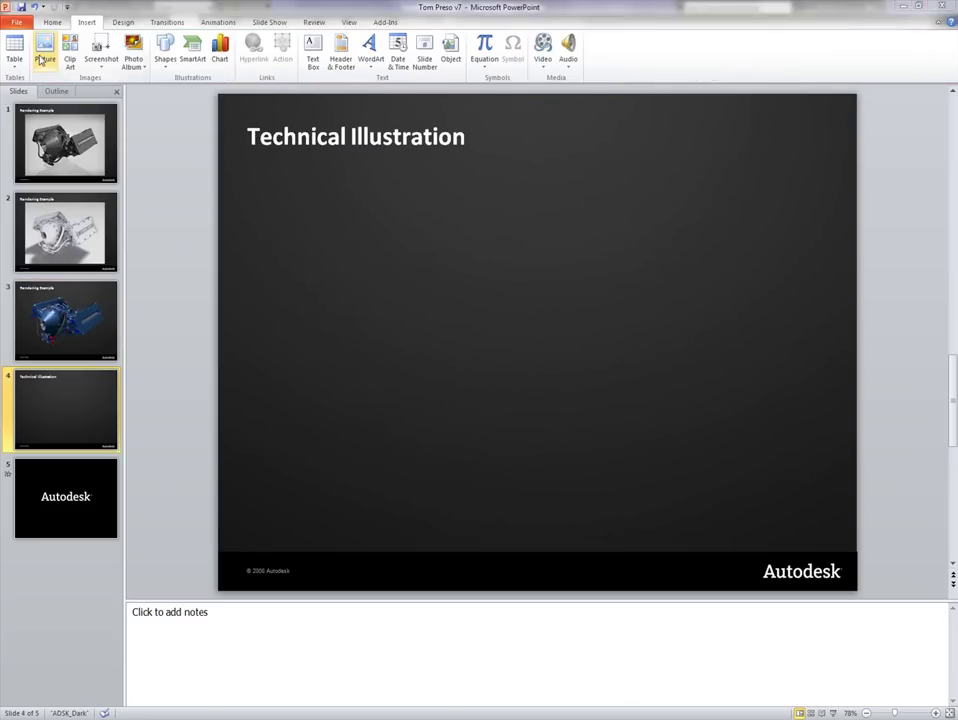
{"action": "double_click", "coordinate": [250, 265]}
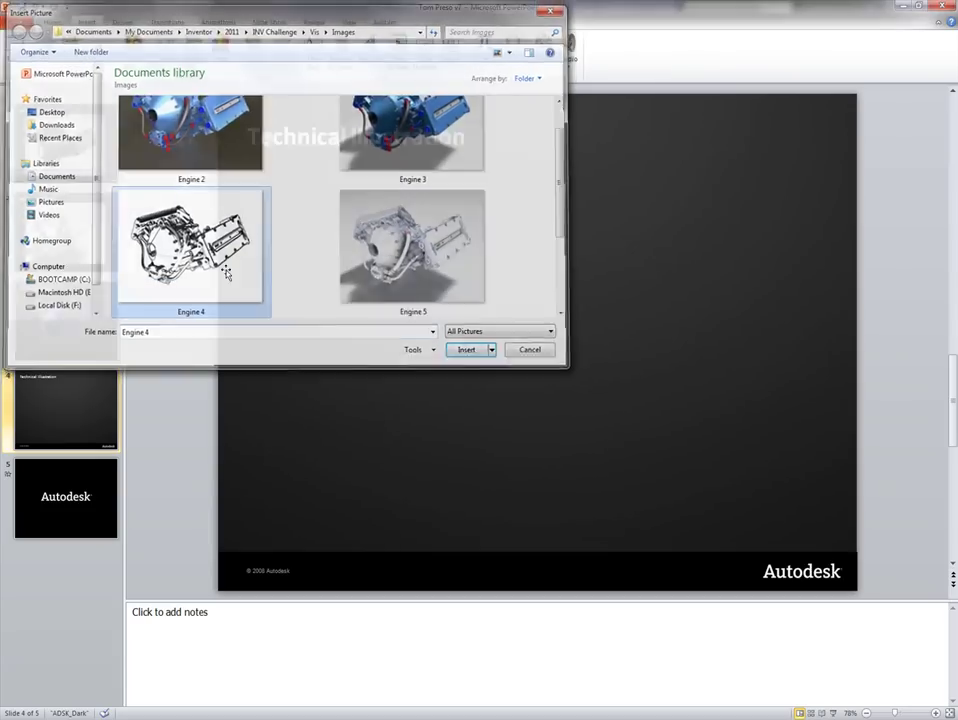